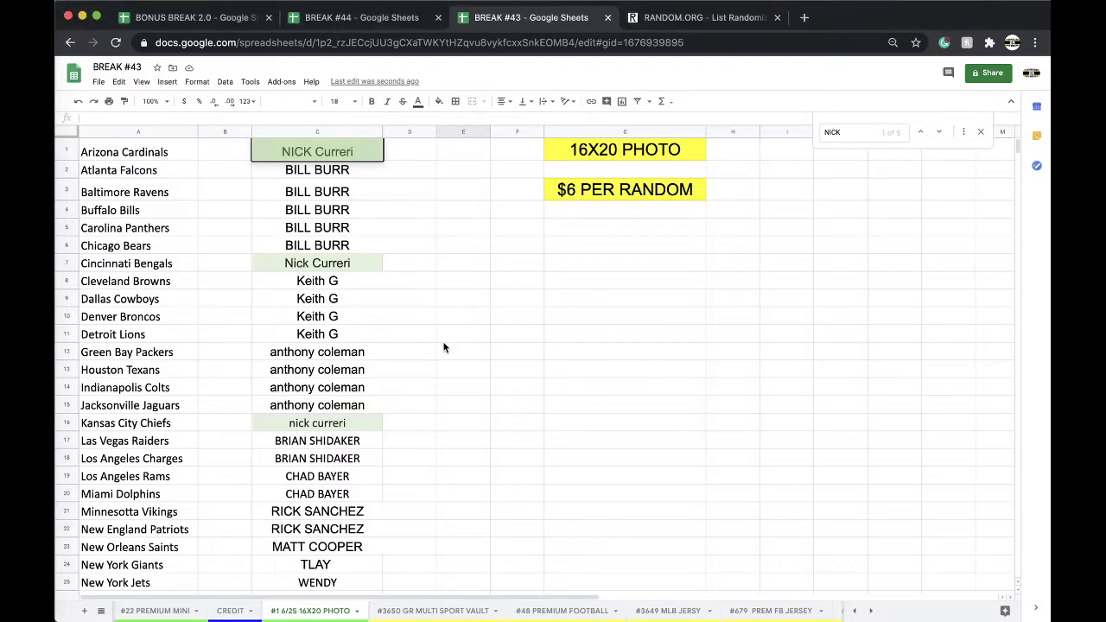
Review the participant names entered in column C beside the 32 NFL teams
click(328, 178)
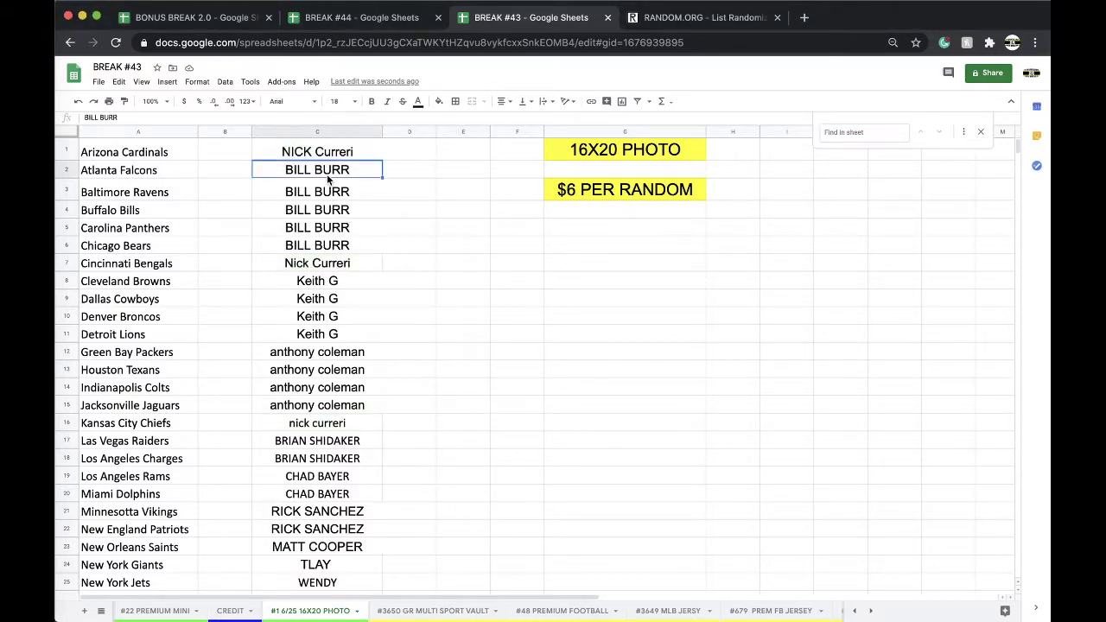
drag(343, 180, 338, 334)
click(343, 263)
scroll(336, 273, down, 5)
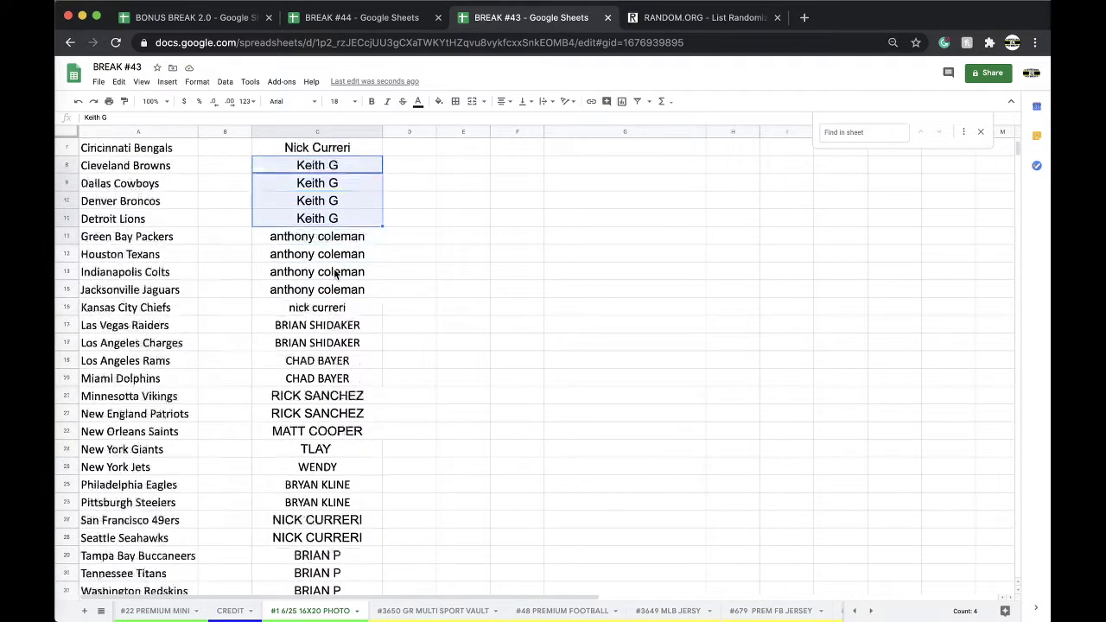
scroll(337, 273, down, 3)
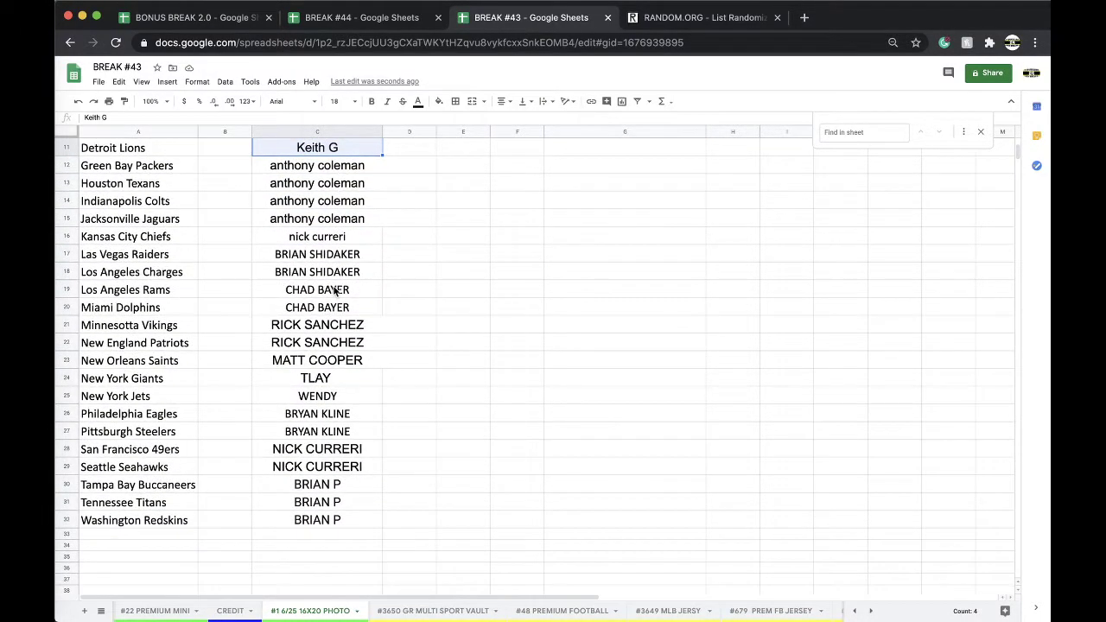
click(319, 382)
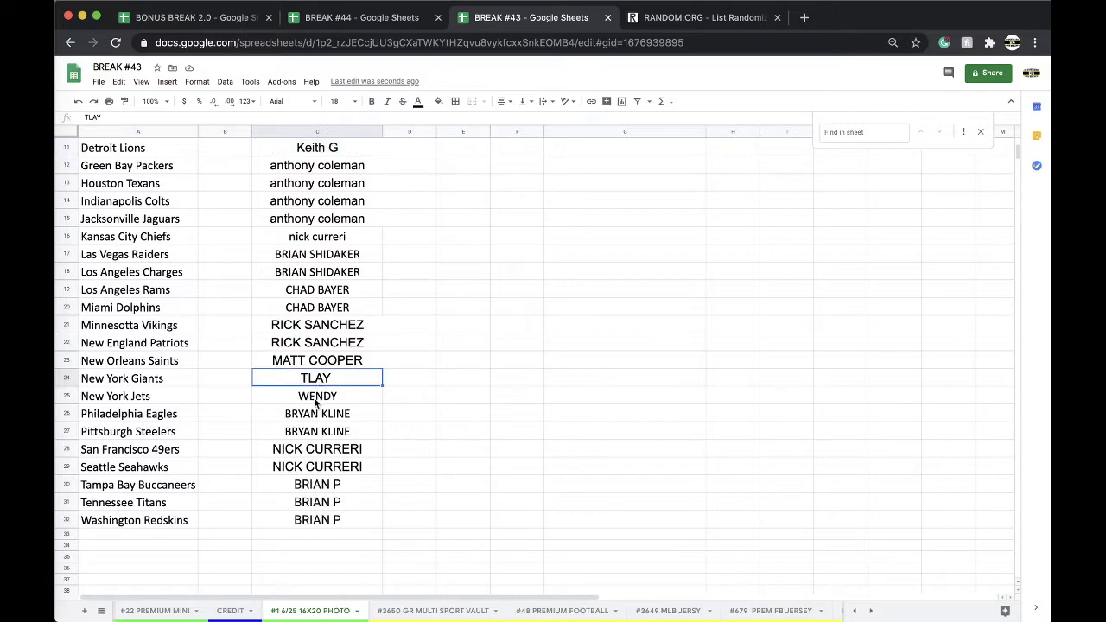
click(315, 414)
scroll(356, 326, up, 5)
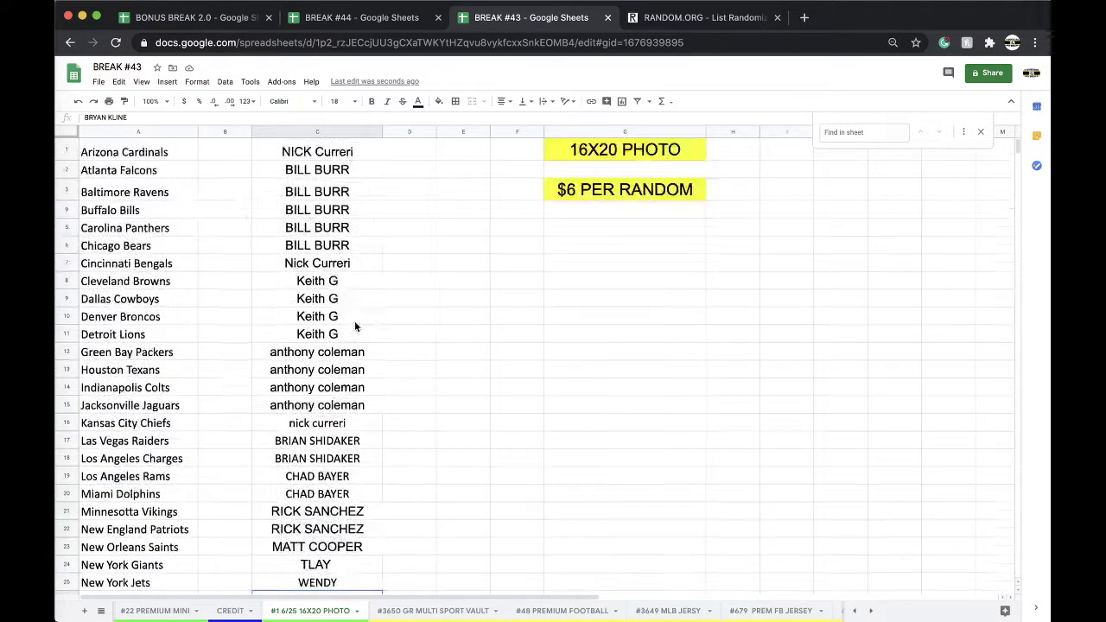
Copy the participant names from column C into the RANDOM.ORG List Randomizer, replacing the previous list, and randomize them
click(319, 130)
click(682, 17)
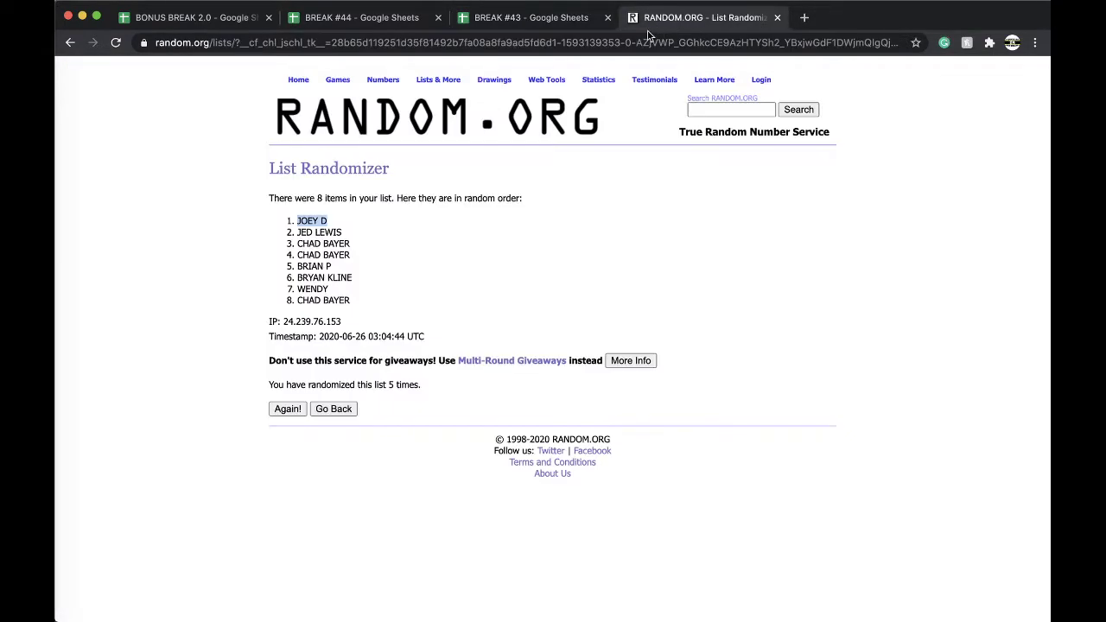
click(637, 41)
key(Return)
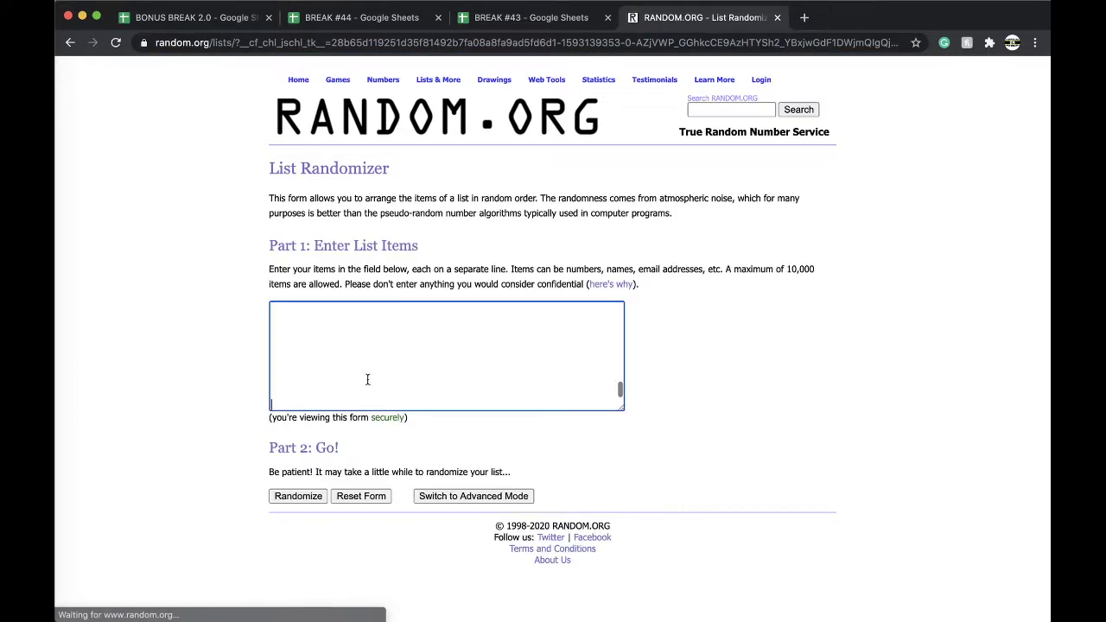
click(298, 496)
Rerandomize the participant list four more times, for five randomizations in total
scroll(286, 533, down, 3)
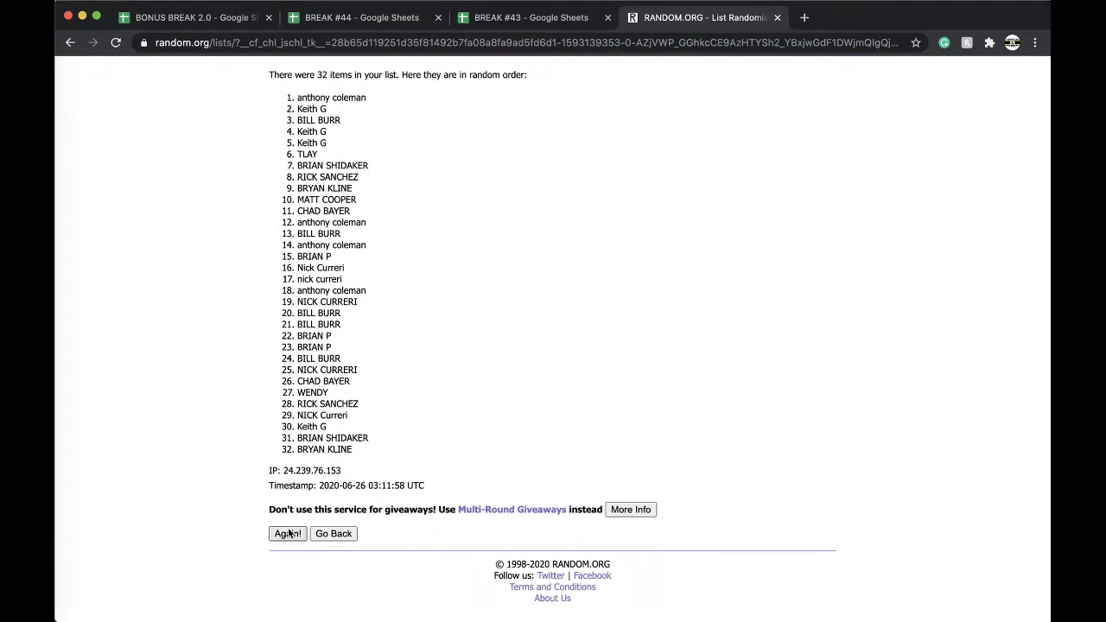
click(286, 536)
scroll(292, 518, down, 5)
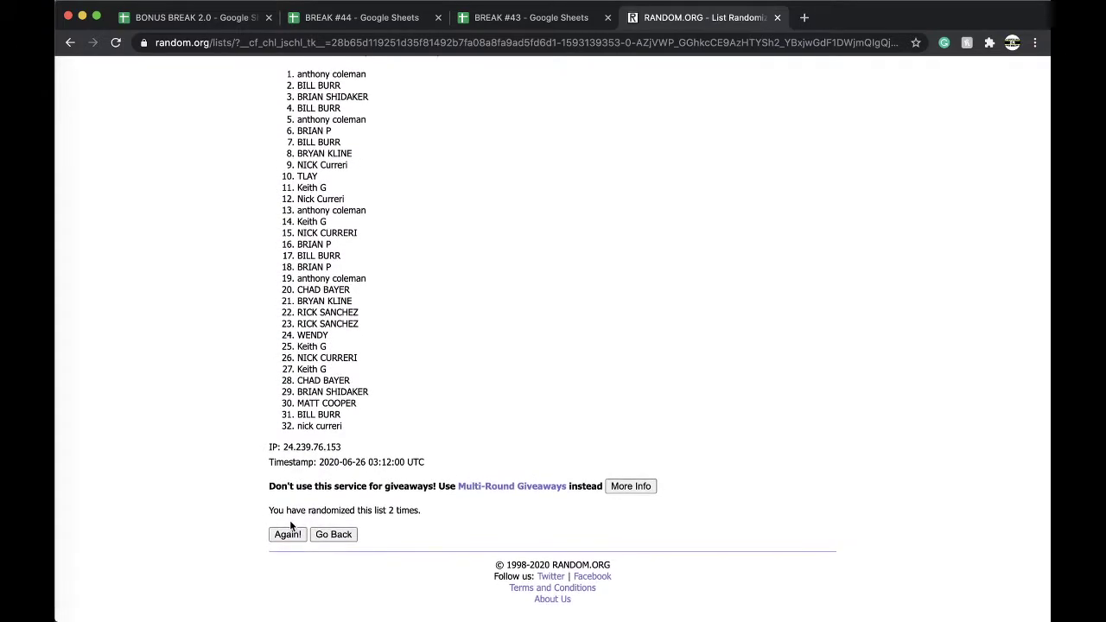
click(289, 536)
click(288, 535)
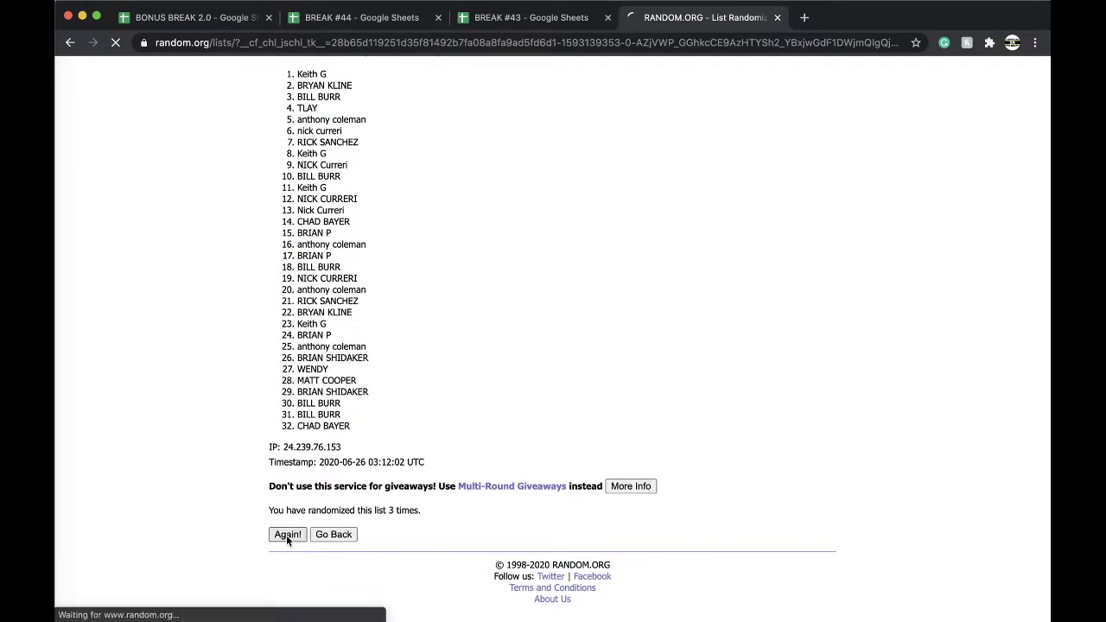
scroll(287, 536, down, 3)
click(286, 535)
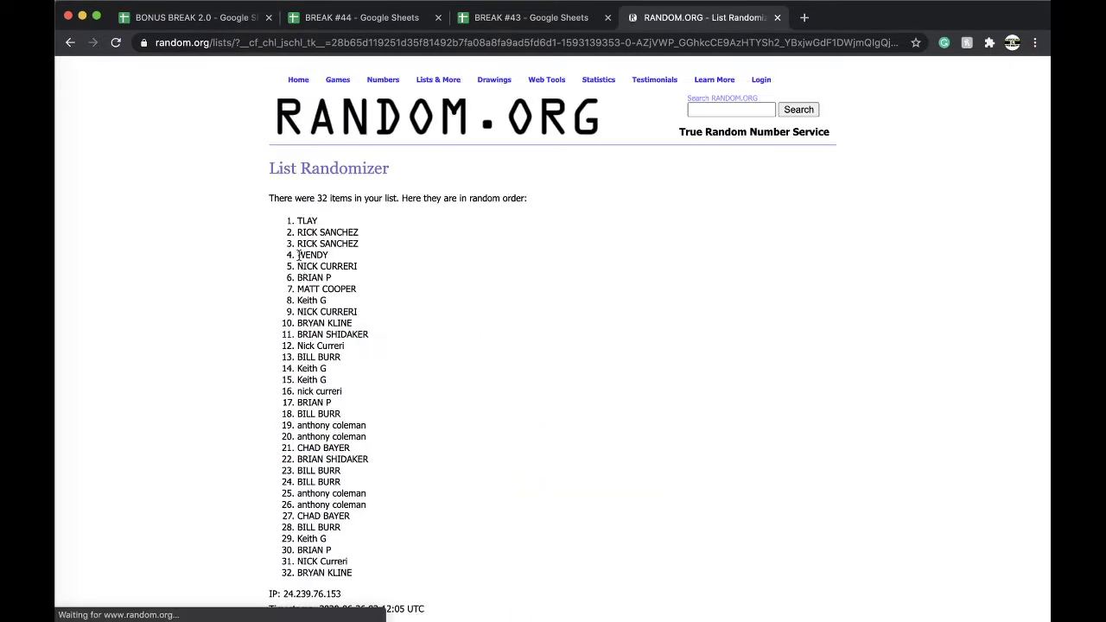
Copy the full randomized list and paste it into column B of the BREAK #43 sheet, starting at B1
drag(297, 222, 388, 419)
key(super+c)
scroll(359, 313, down, 2)
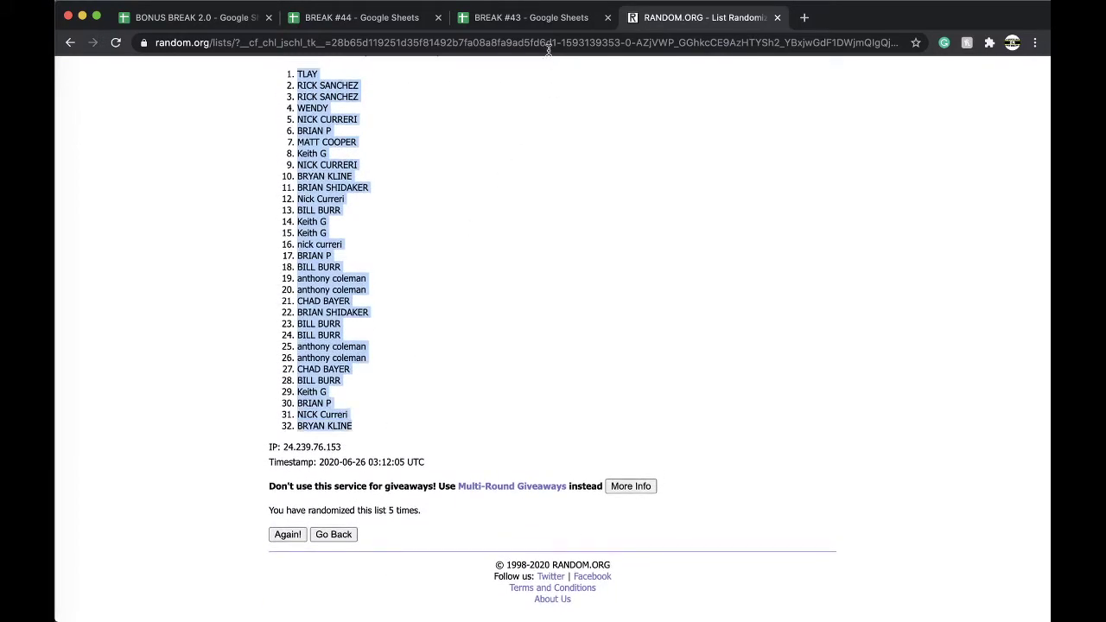
click(530, 26)
click(226, 153)
key(super+v)
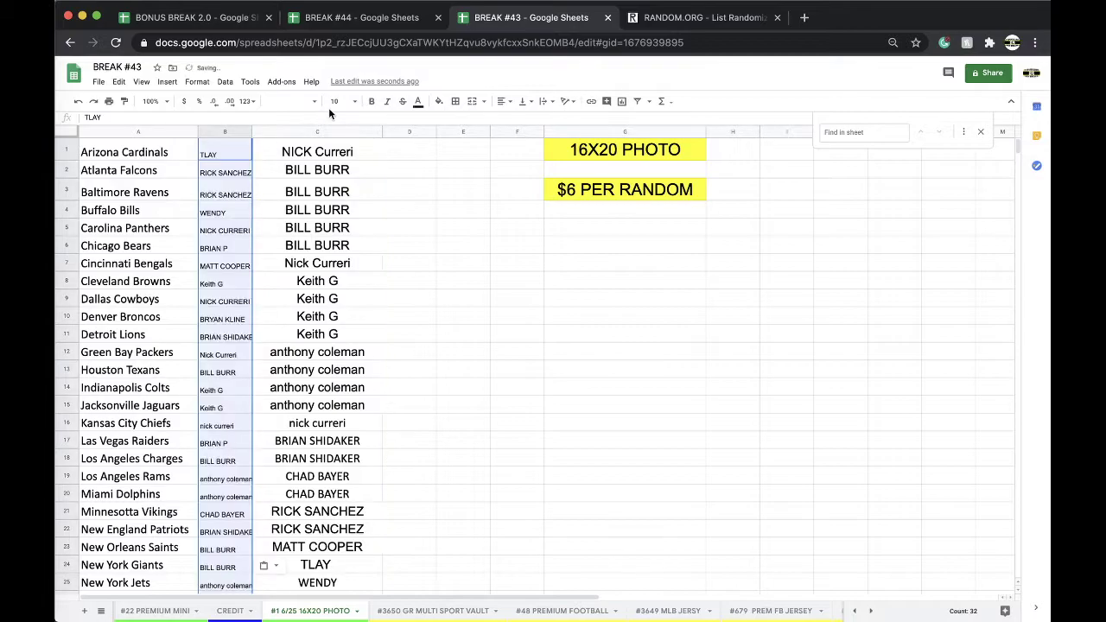
Set the pasted names in column B to font size 18 and fit the column width to them
click(336, 102)
click(337, 248)
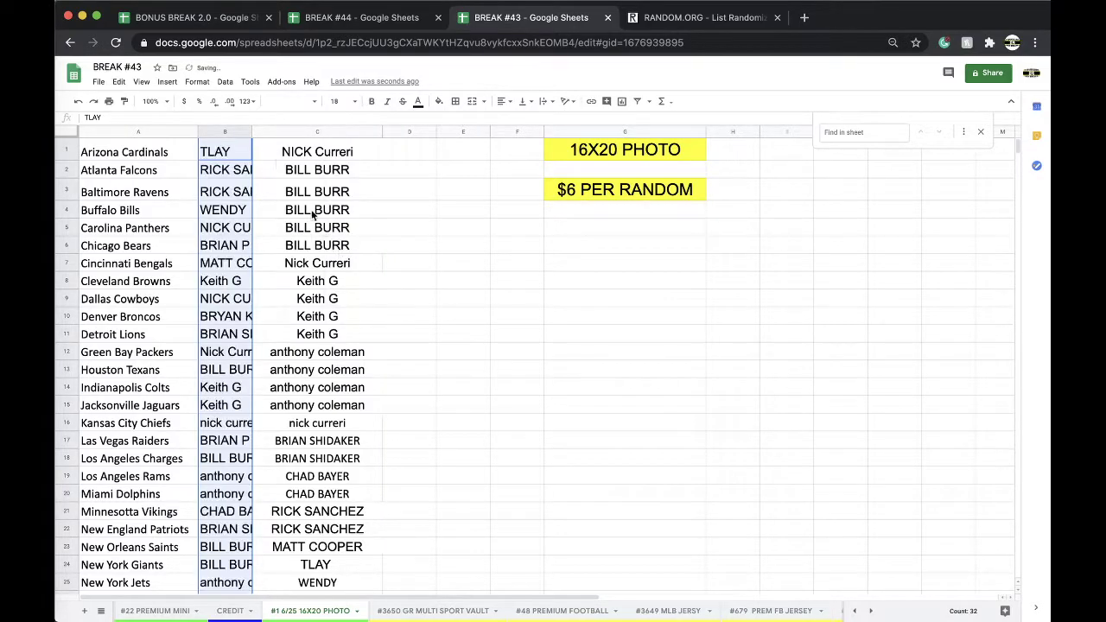
double_click(250, 130)
Sort the whole sheet by column B, A → Z, grouping the teams by participant
click(224, 82)
click(268, 102)
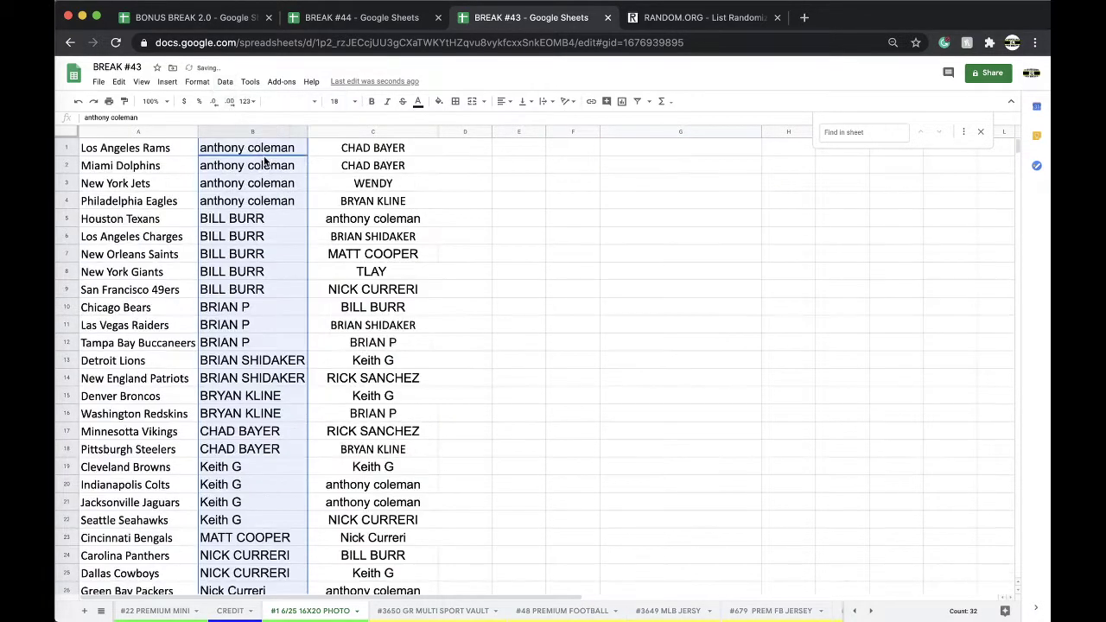
Read through the sorted rows to check which teams each participant in column B received
click(253, 200)
scroll(255, 185, down, 1)
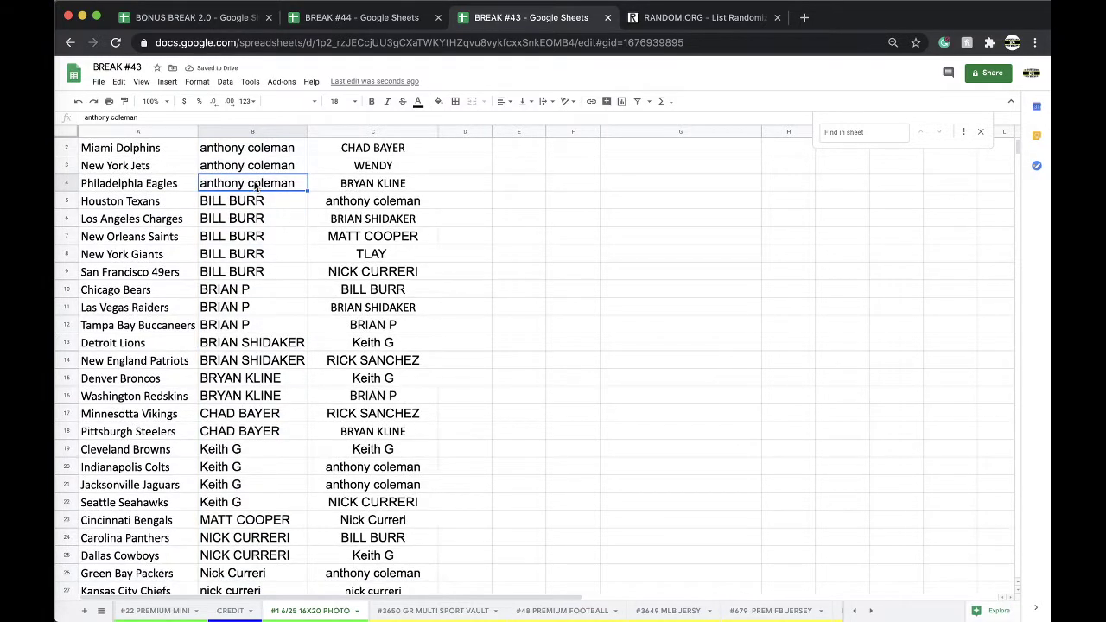
scroll(266, 230, down, 1)
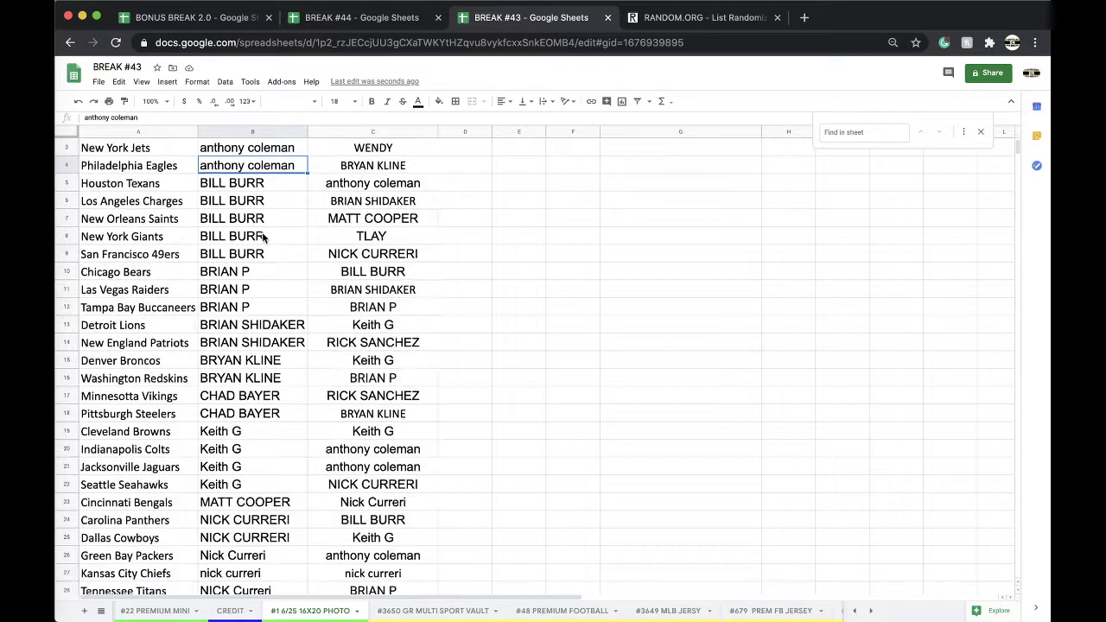
scroll(259, 238, down, 1)
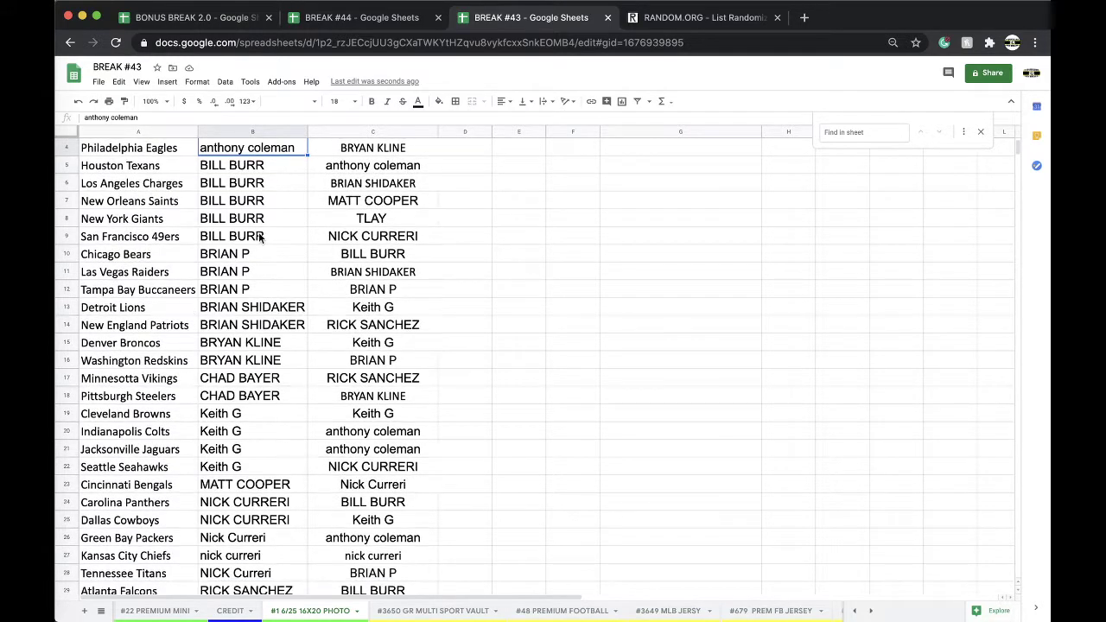
scroll(250, 239, down, 3)
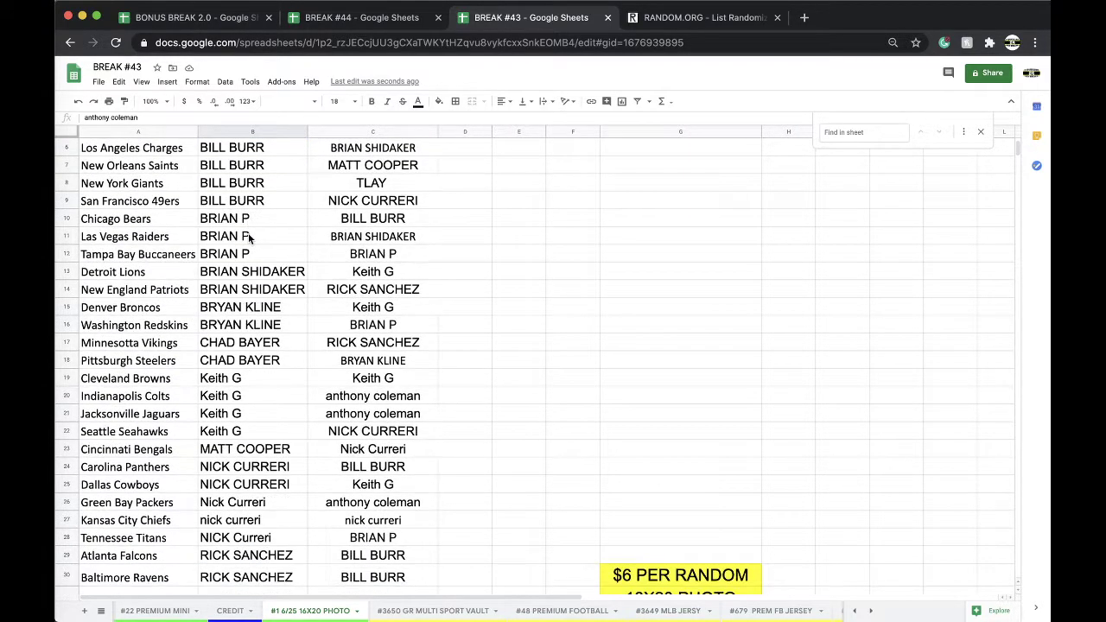
click(259, 271)
scroll(259, 274, down, 1)
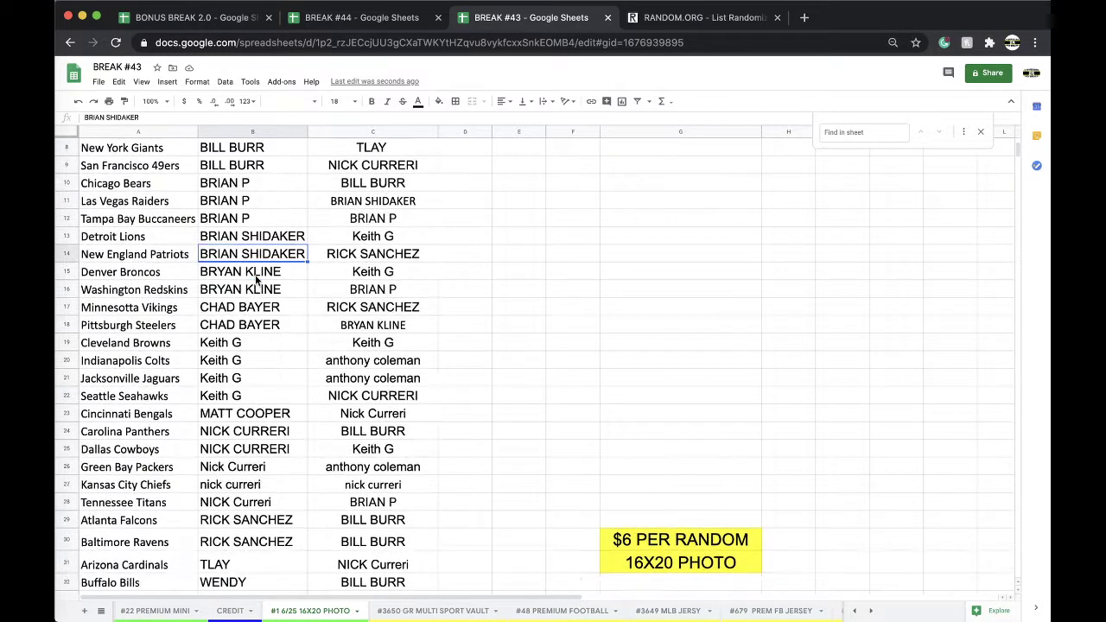
scroll(268, 276, down, 1)
scroll(268, 277, down, 1)
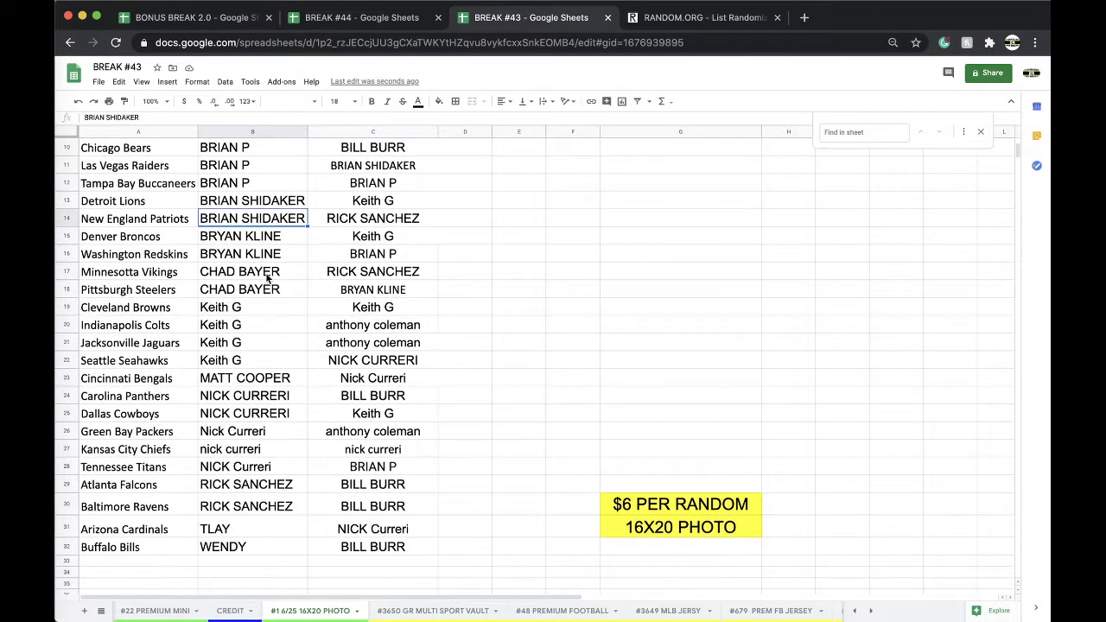
scroll(265, 249, down, 1)
scroll(264, 255, down, 3)
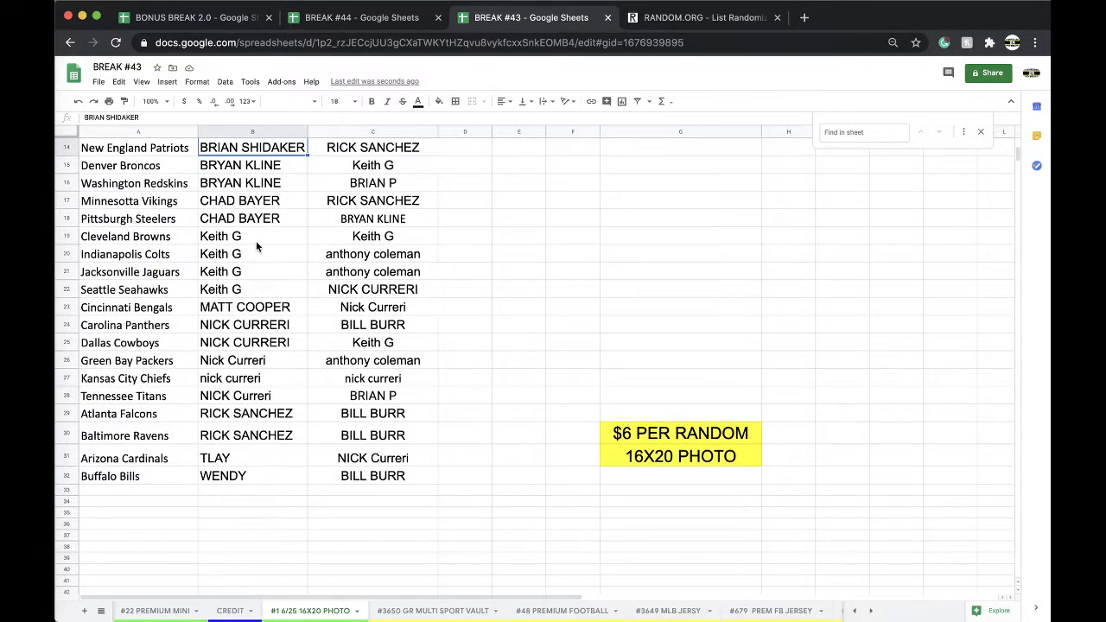
scroll(261, 238, down, 2)
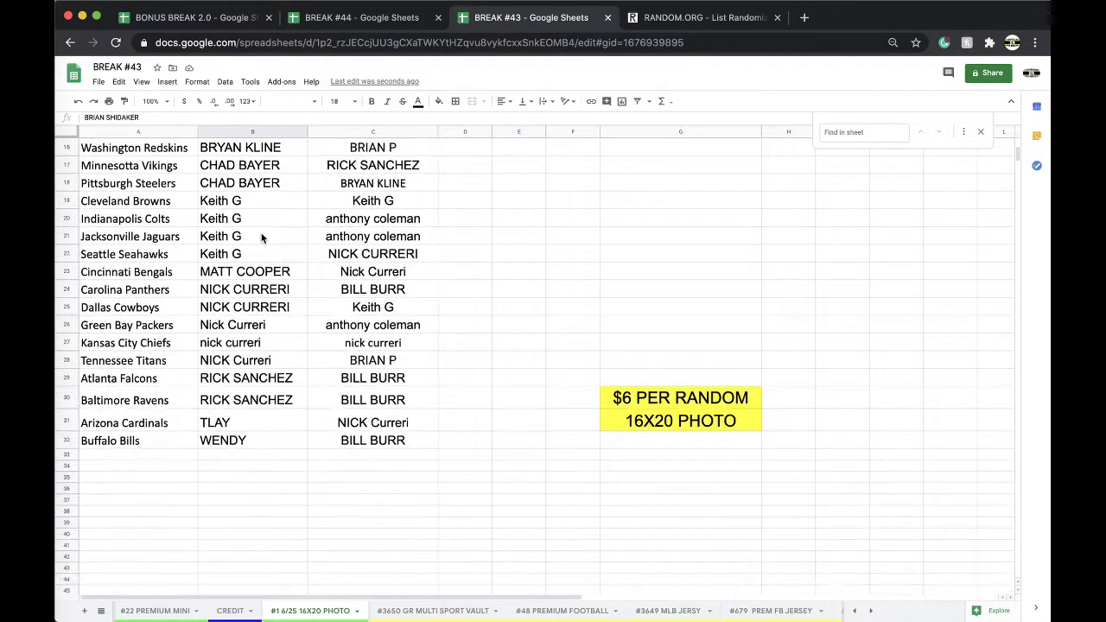
Copy the all-caps participant name in B25 over its differently capitalized variants in B26:B28
click(245, 313)
key(ctrl+c)
key(Down)
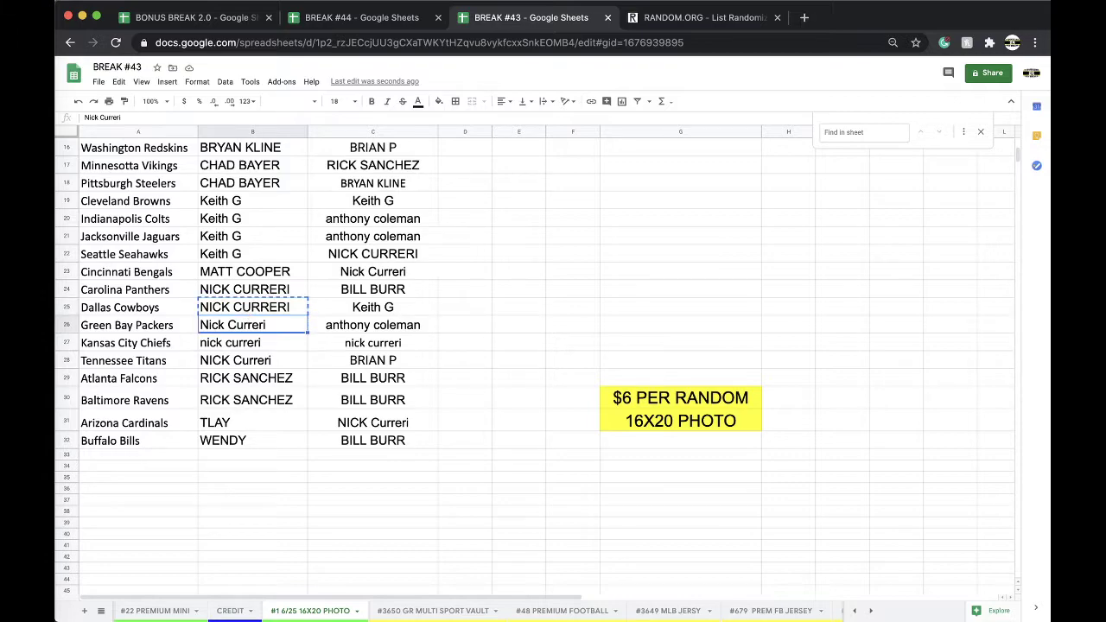
key(ctrl+v)
key(Down)
key(ctrl+v)
key(Down)
key(ctrl+v)
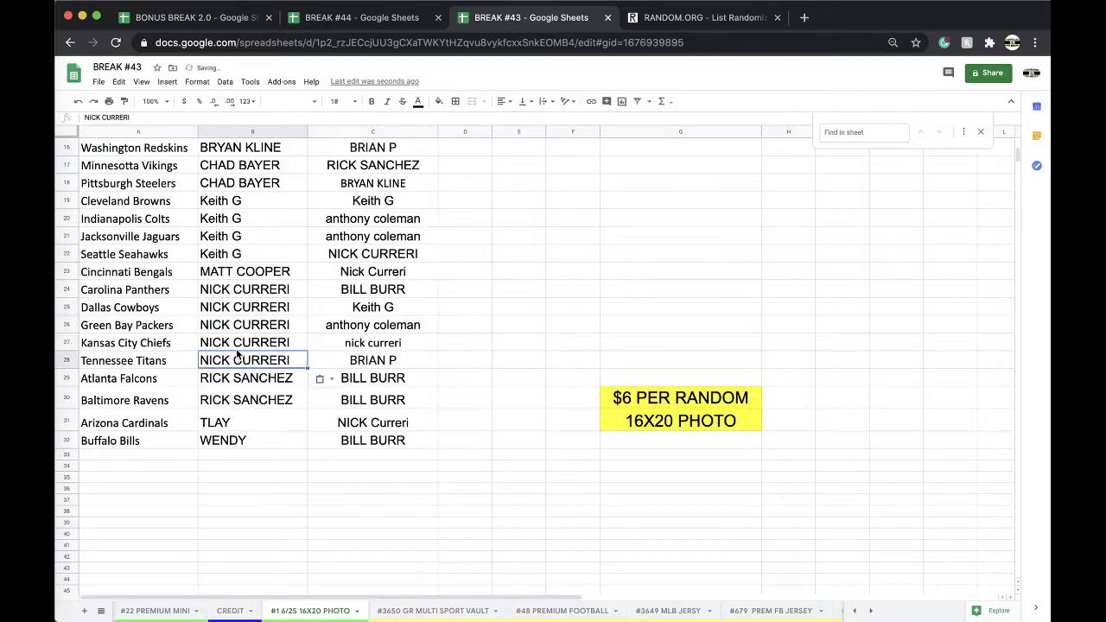
Check the remaining team assignments in B29:B32, from Atlanta Falcons to Buffalo Bills
click(229, 380)
click(230, 405)
click(231, 421)
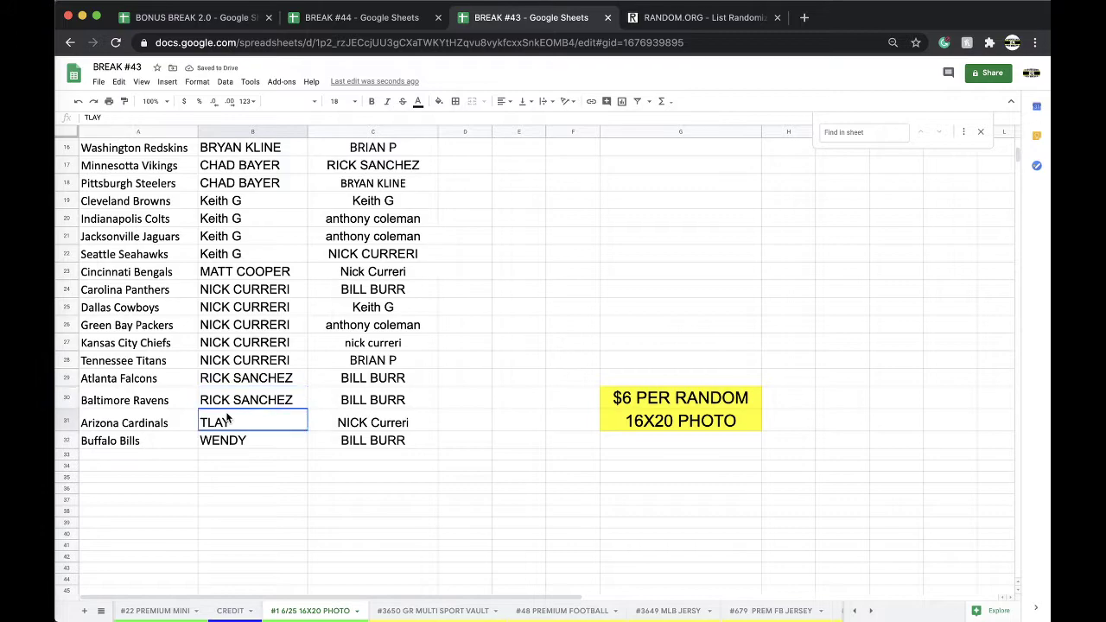
click(231, 441)
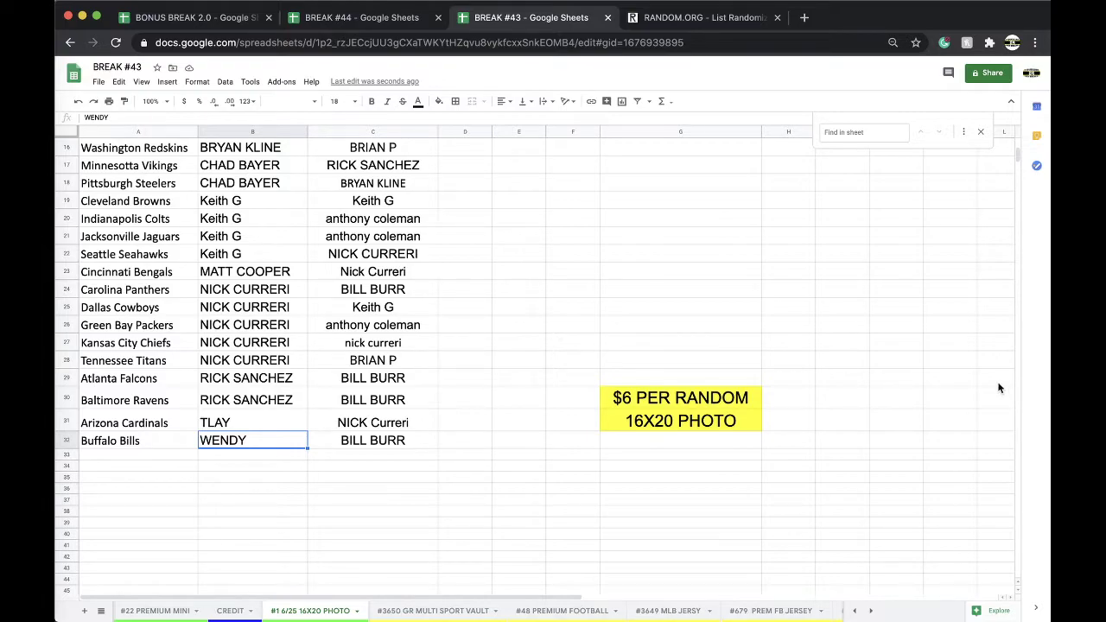
Fill the Las Vegas Raiders' participant cell B11 with red, and sort the sheet by column A, A → Z
scroll(256, 451, up, 5)
scroll(256, 451, up, 3)
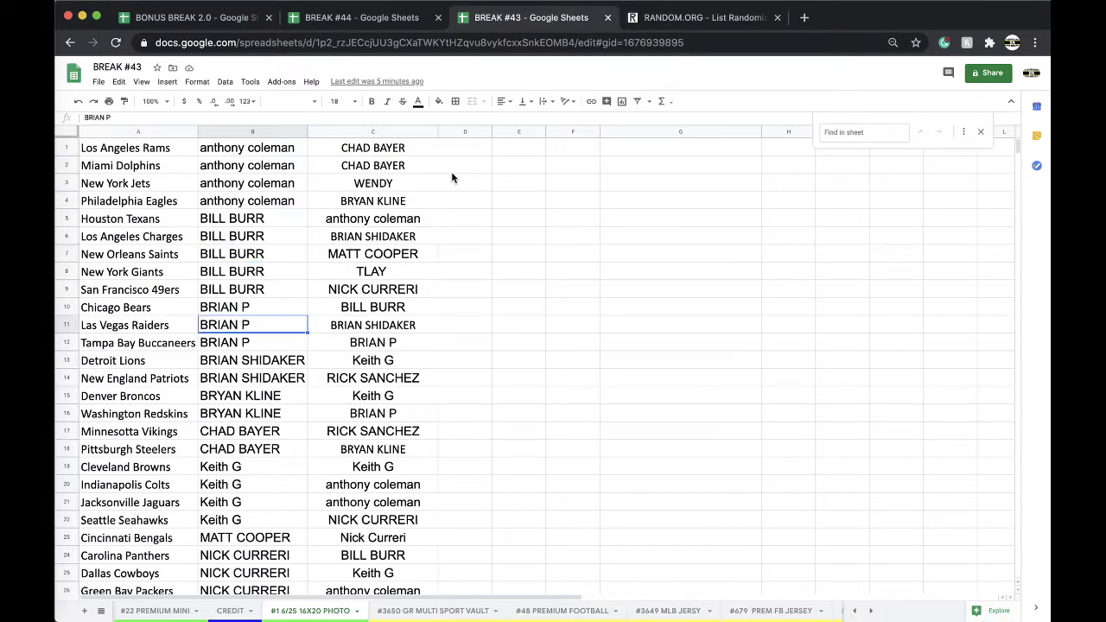
click(440, 102)
click(455, 150)
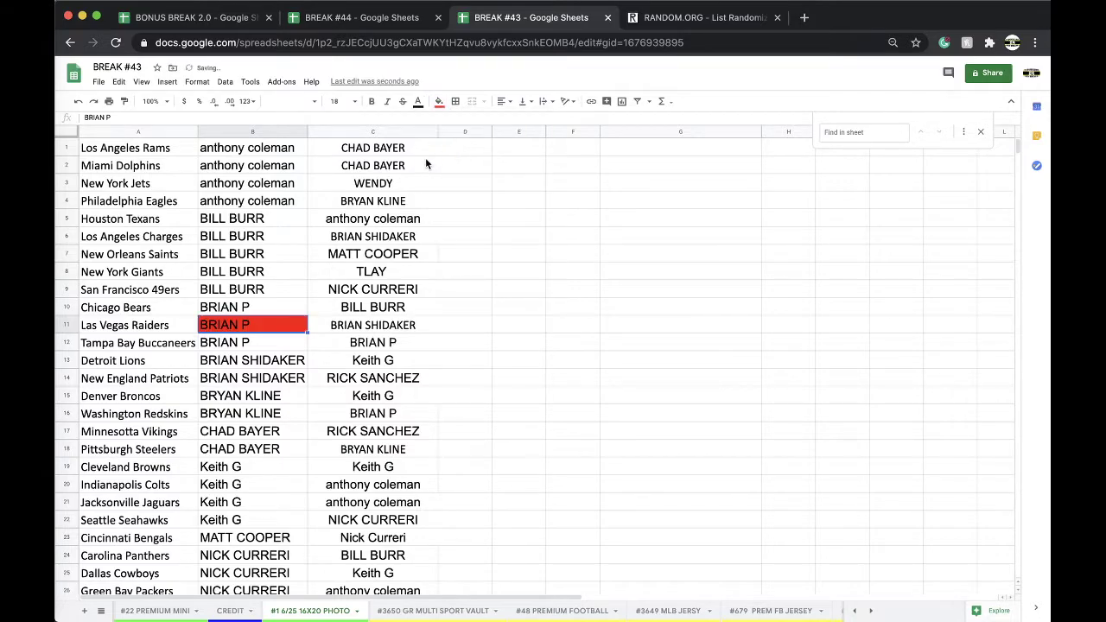
click(130, 131)
click(223, 82)
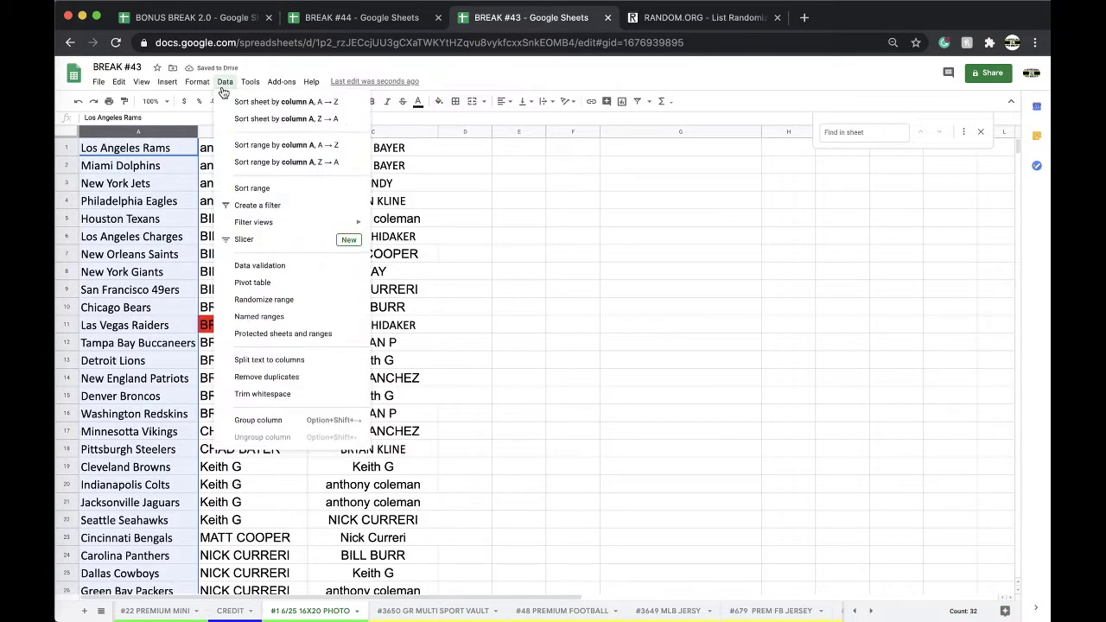
click(232, 102)
Copy column C's participant names into a fresh RANDOM.ORG List Randomizer form and randomize them for a new draw
click(356, 131)
scroll(361, 200, down, 3)
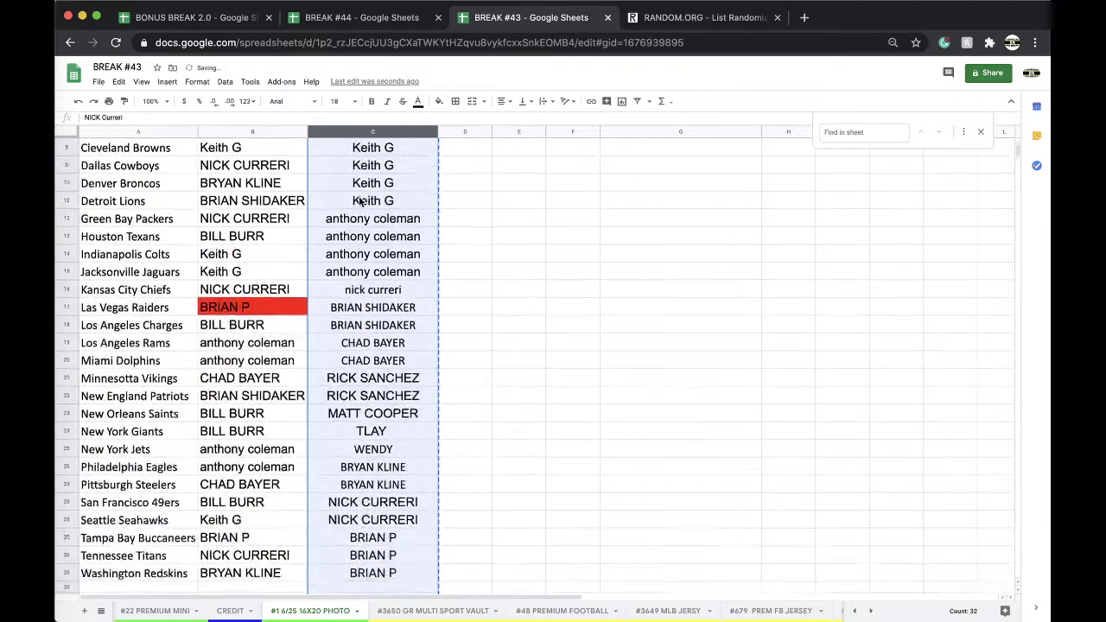
scroll(362, 200, up, 3)
click(654, 9)
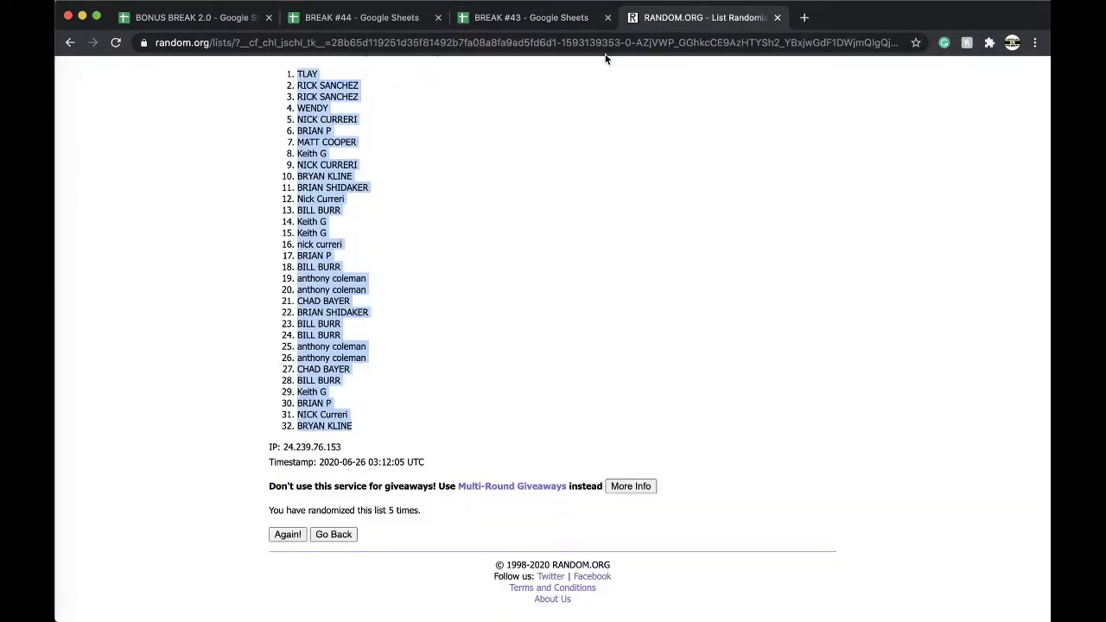
click(594, 45)
key(Return)
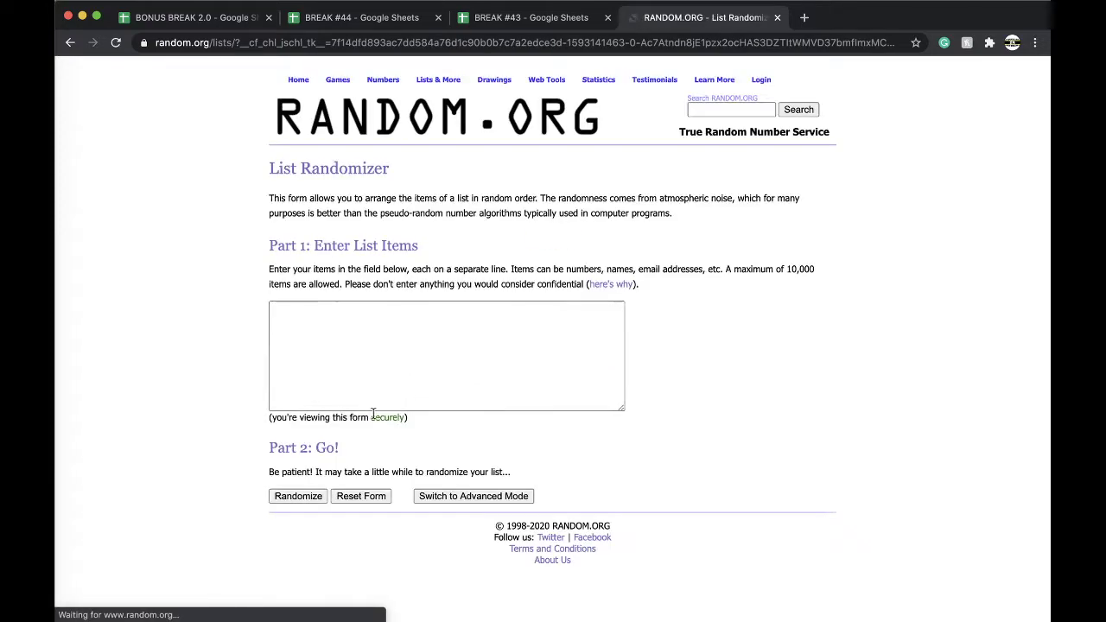
click(375, 390)
click(297, 496)
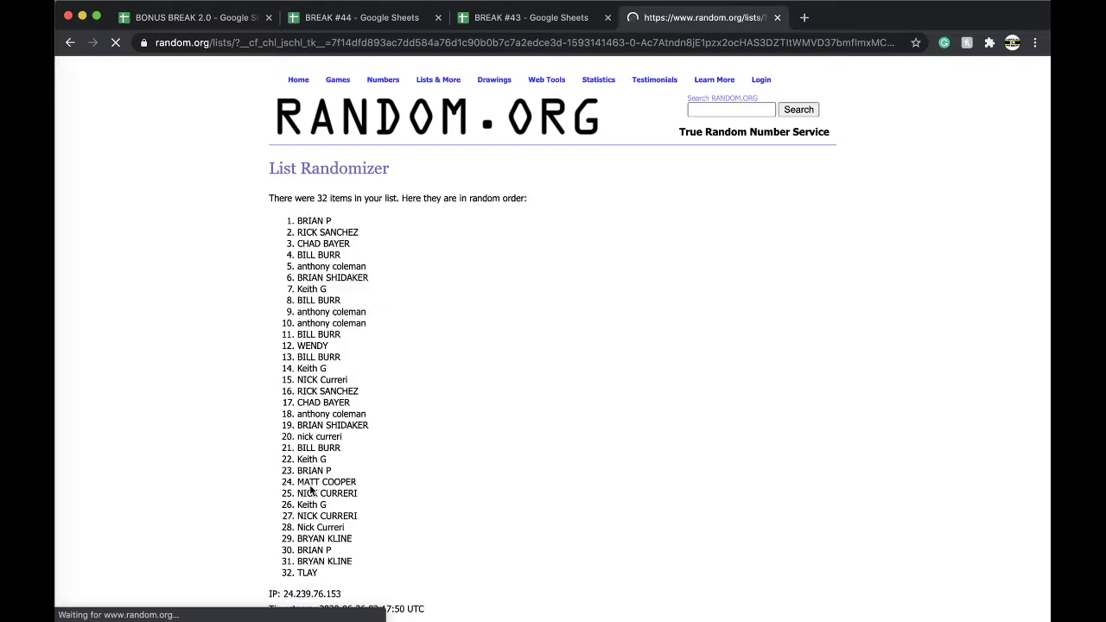
Re-randomize the participant list until it has been shuffled five times, and copy the first-ranked name
scroll(286, 519, down, 3)
click(280, 536)
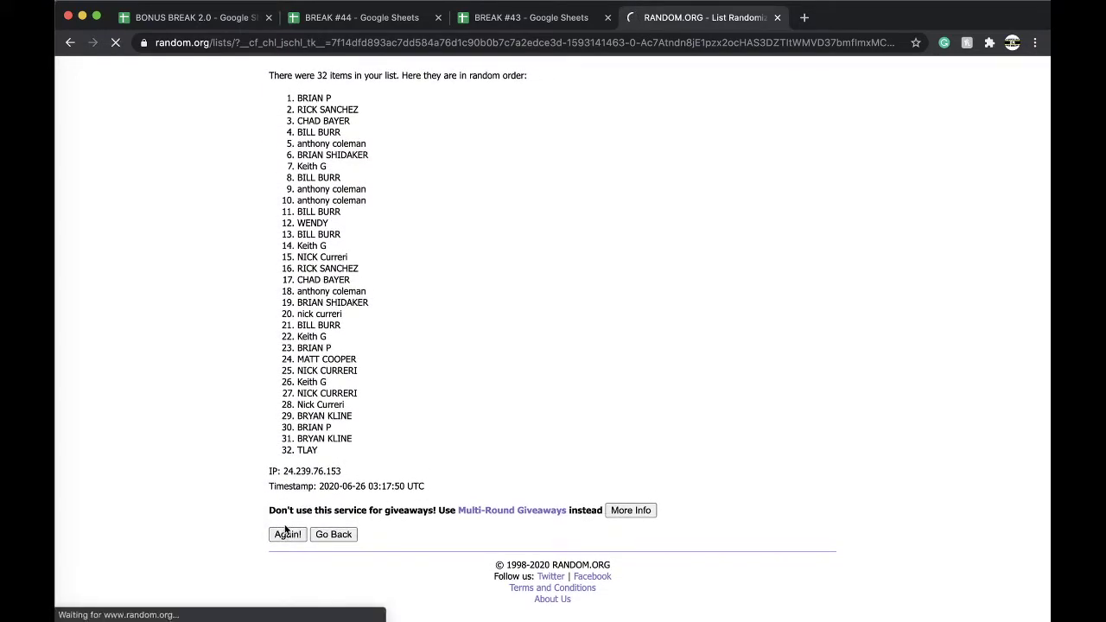
click(289, 535)
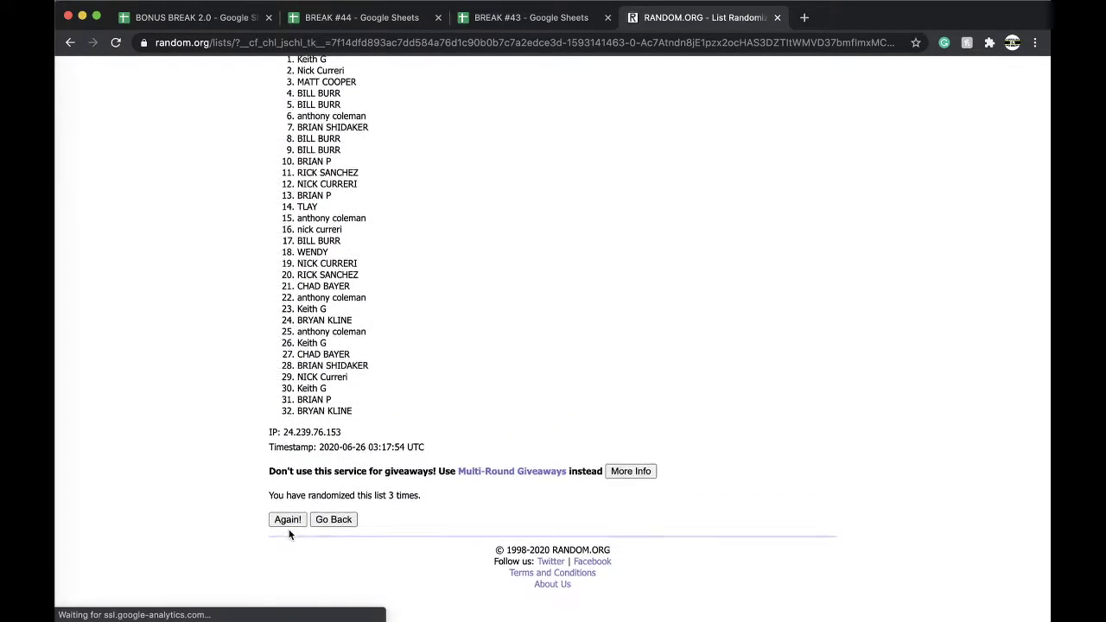
click(289, 534)
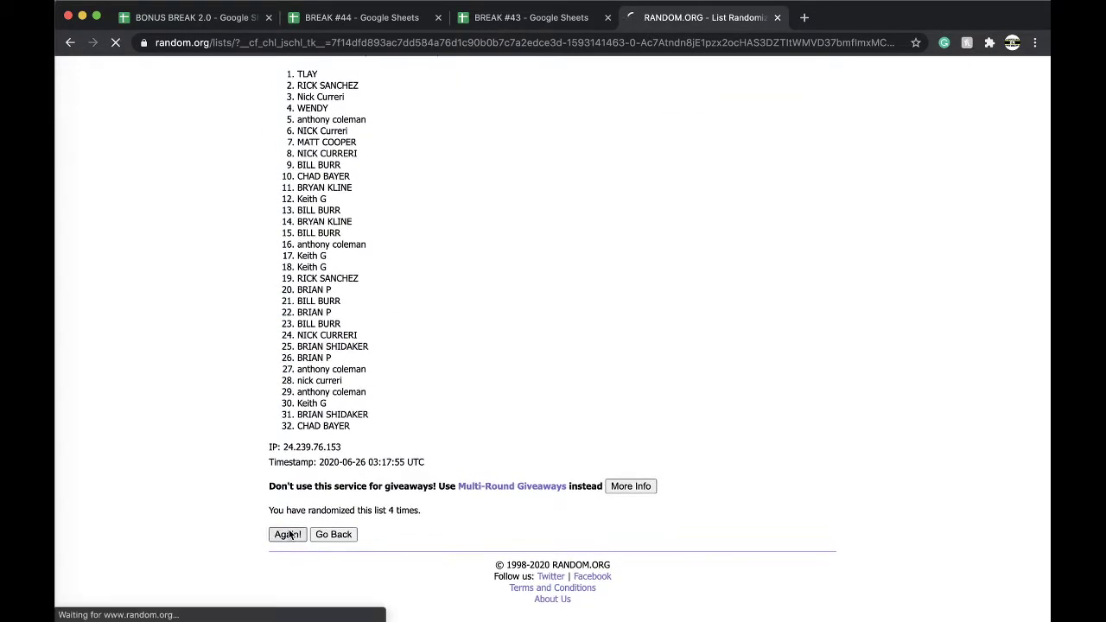
triple_click(311, 223)
key(super+c)
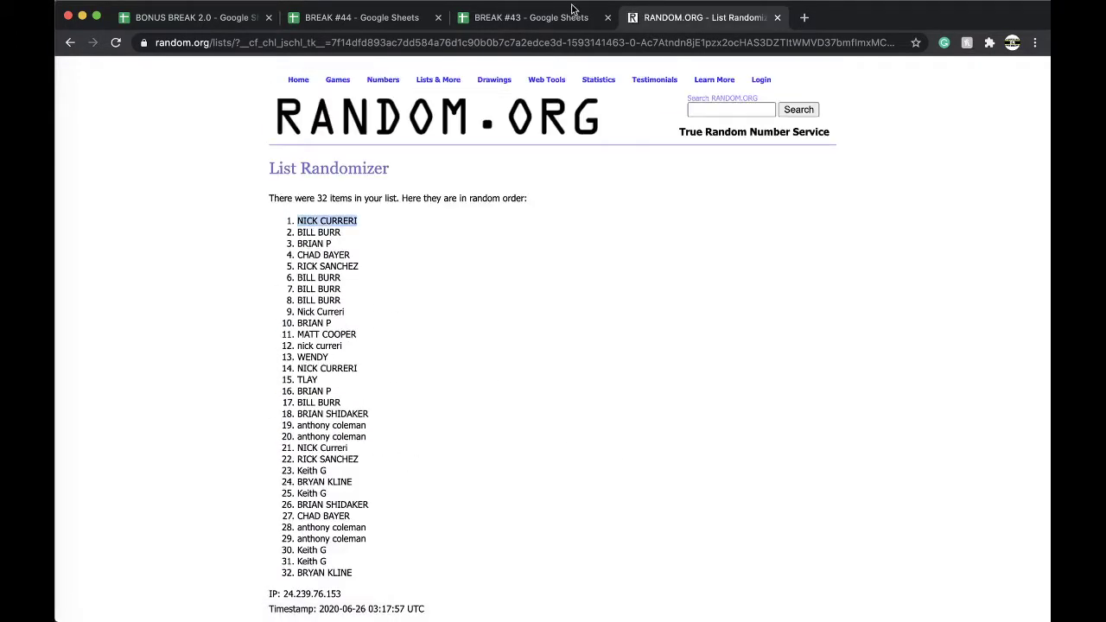
In BONUS BREAK 2.0's #211 BONUS FOOTBALL sheet, paste the drawn participant's name into C6 as values only, and enter the #1 6/25 16x20 break in D6
click(536, 18)
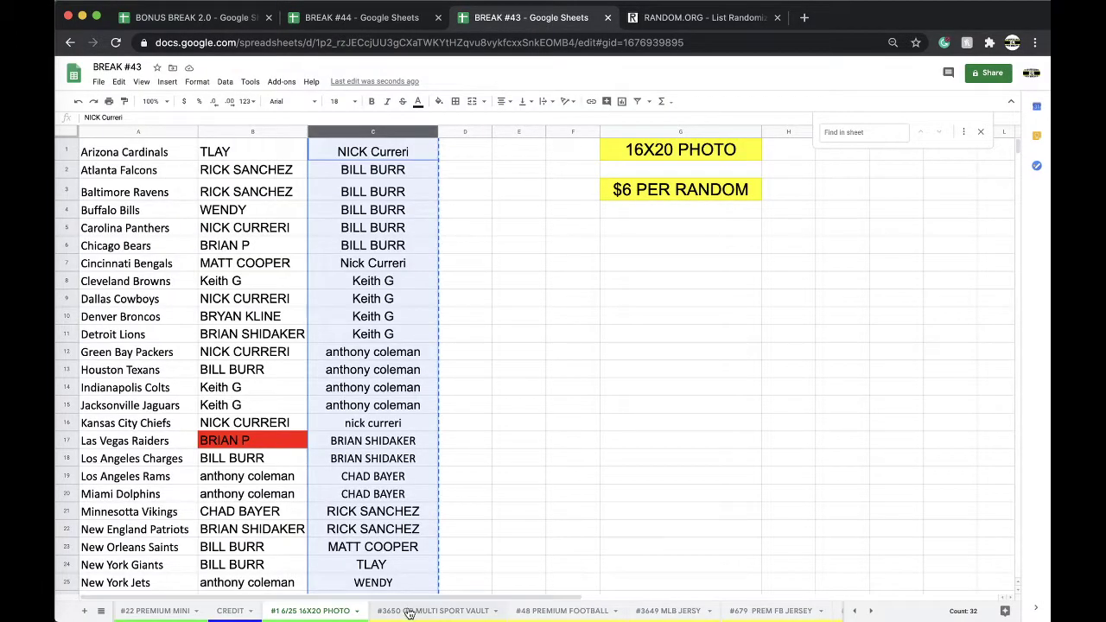
scroll(411, 614, left, 3)
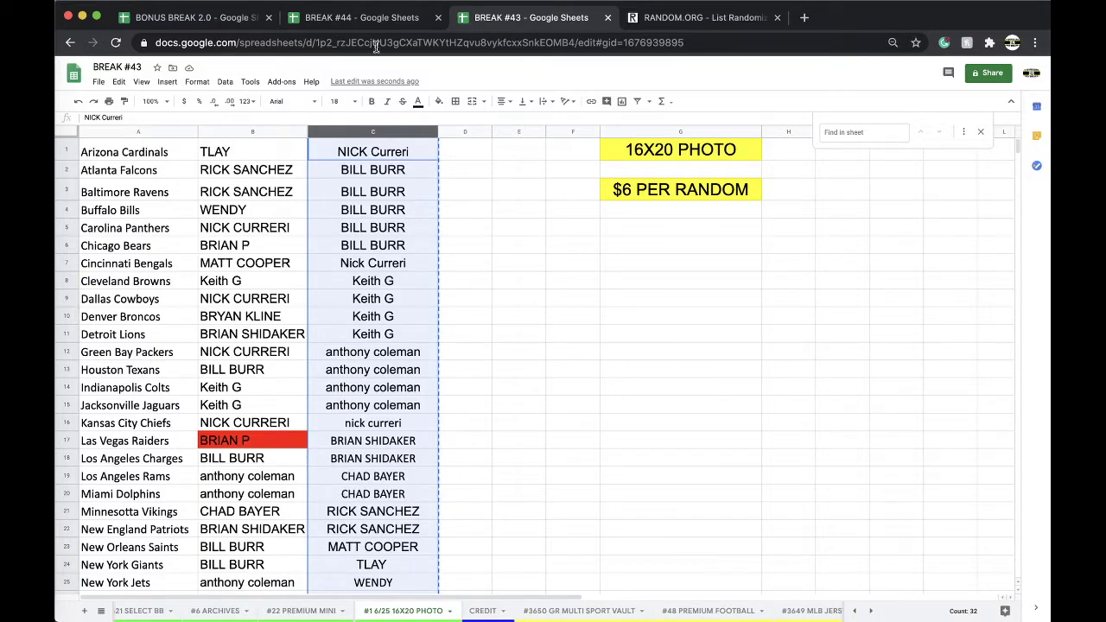
click(353, 19)
click(231, 20)
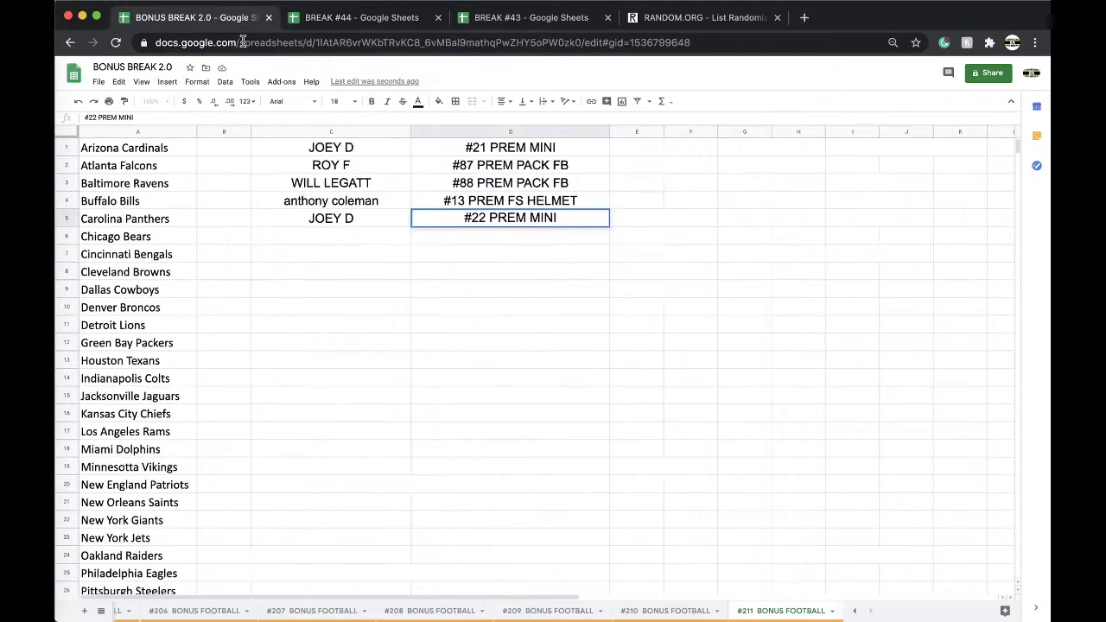
click(354, 240)
key(super+v)
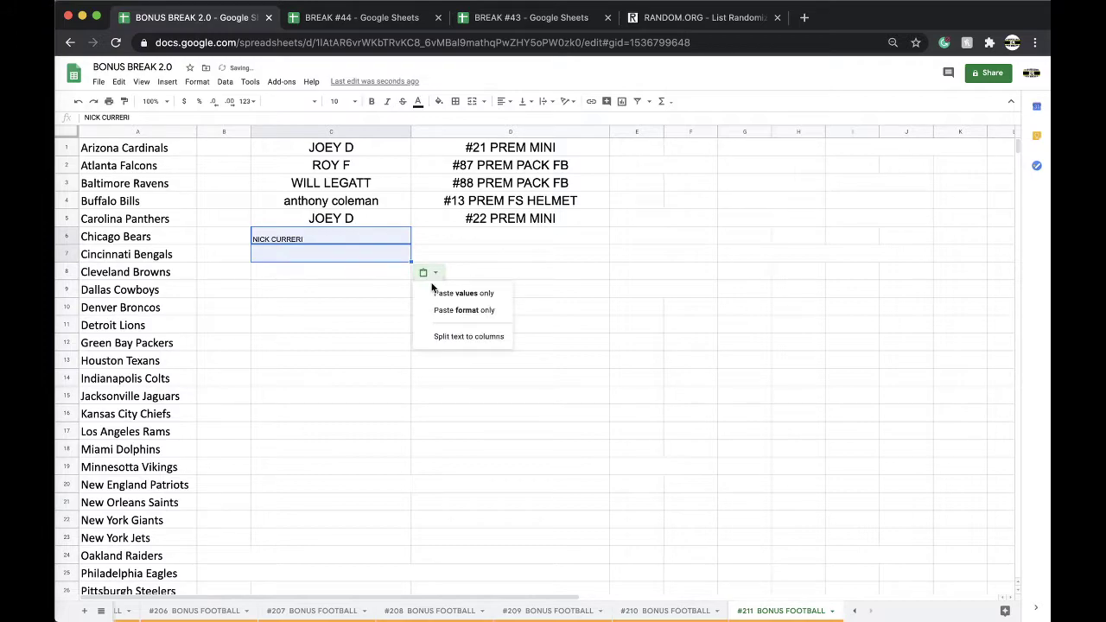
click(436, 293)
click(445, 242)
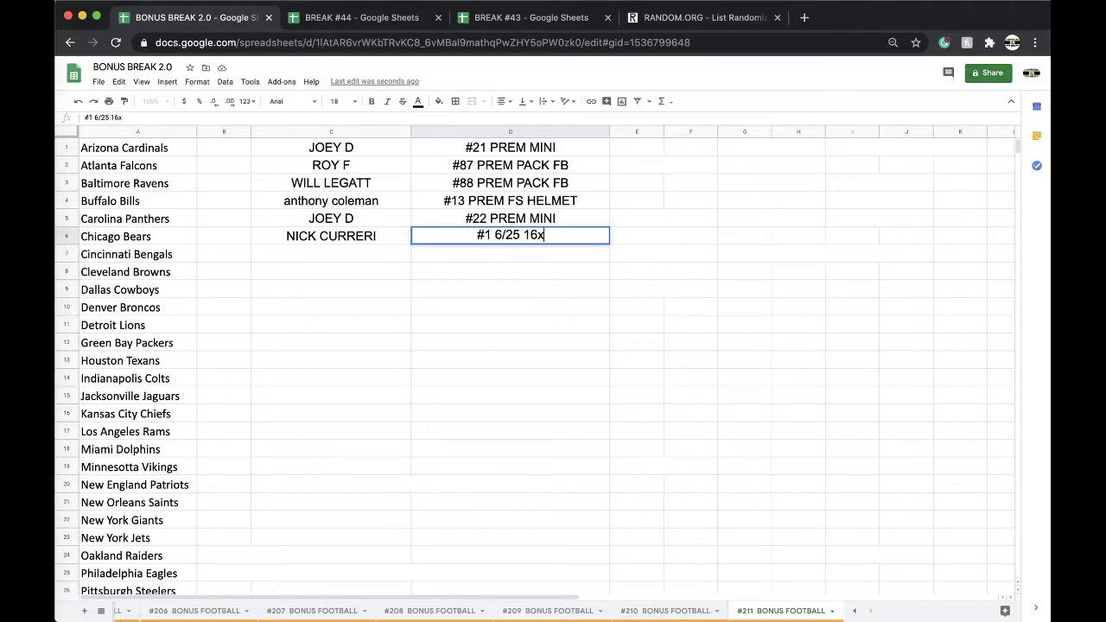
Check the participant entries in BREAK #44's #14 PREM FS HELMET and #89 PREM PACK FB sheets and BREAK #43's multi sport, premium football and MLB jersey sheets
click(388, 21)
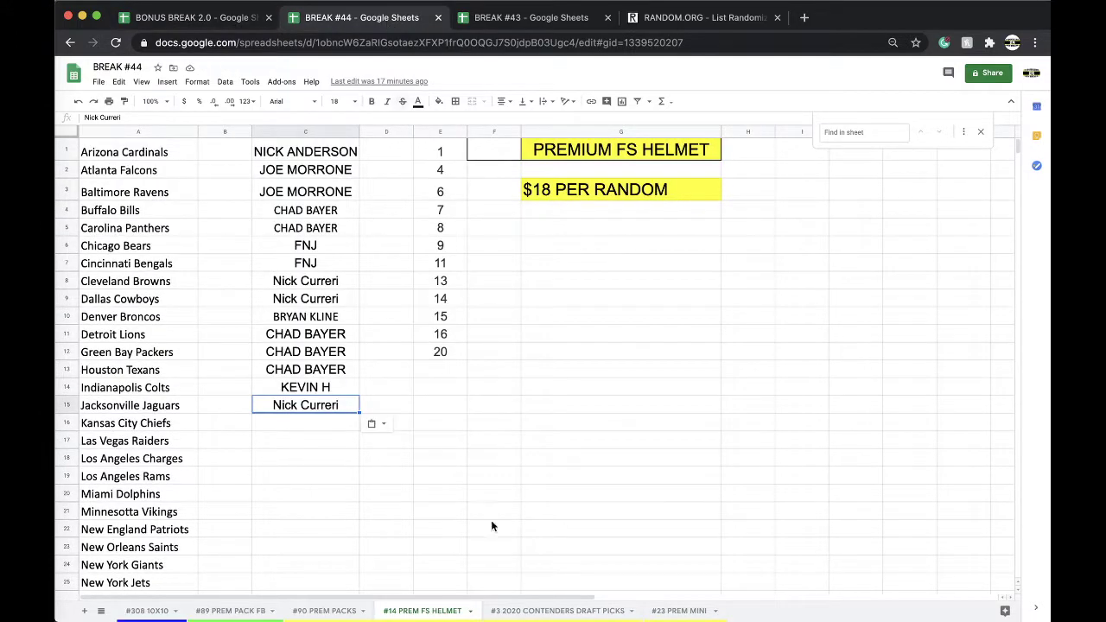
click(239, 611)
scroll(260, 548, down, 3)
scroll(260, 547, up, 5)
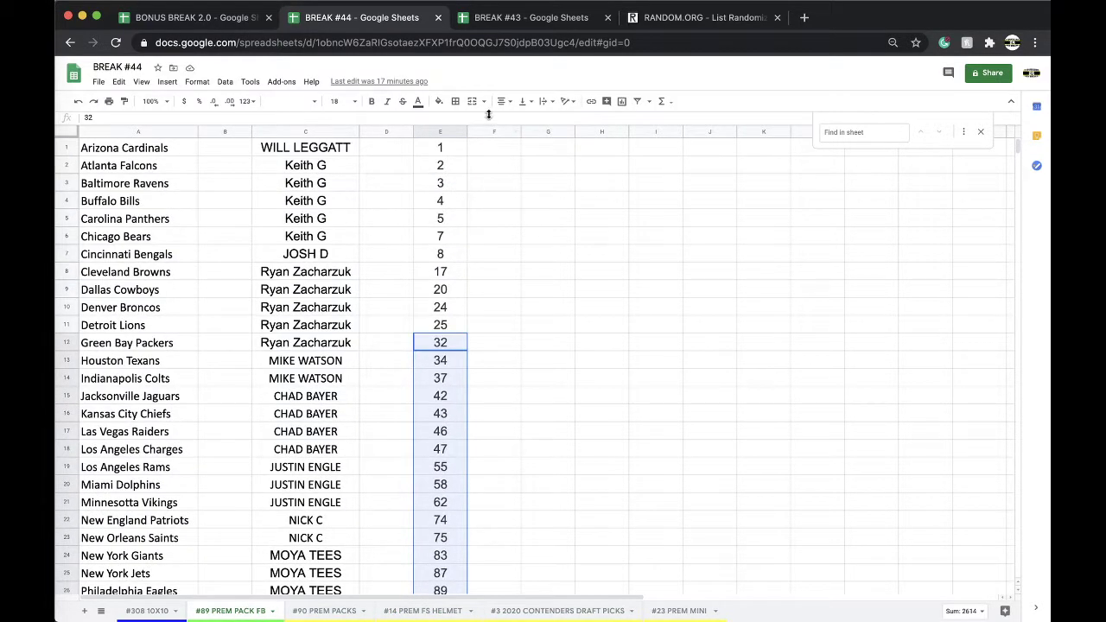
click(488, 19)
scroll(432, 613, right, 3)
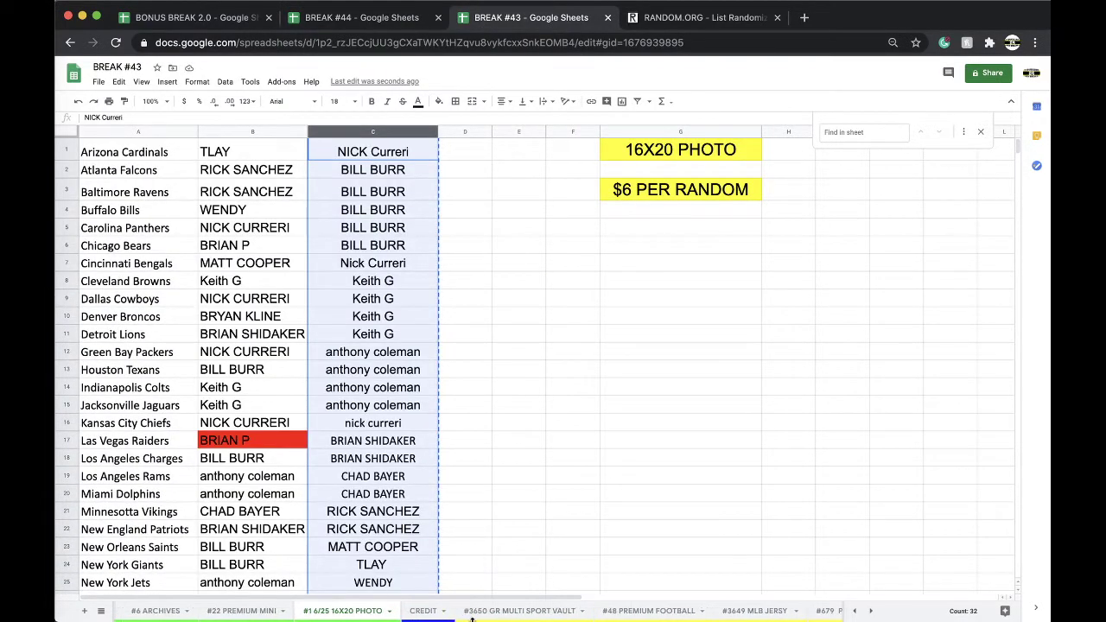
click(481, 614)
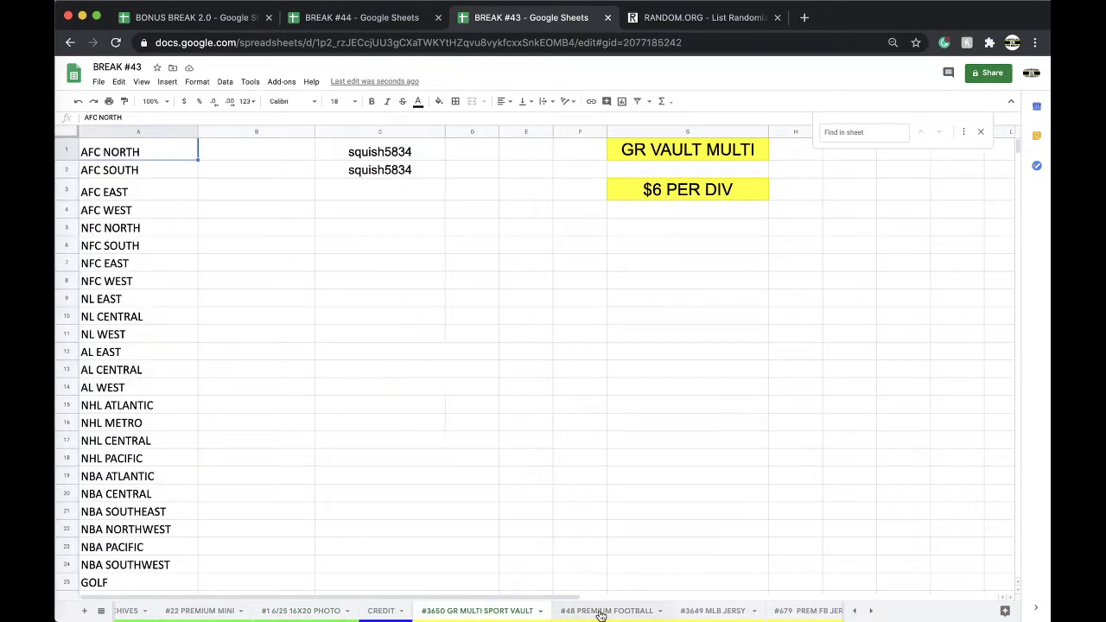
click(602, 612)
scroll(605, 612, right, 2)
click(615, 611)
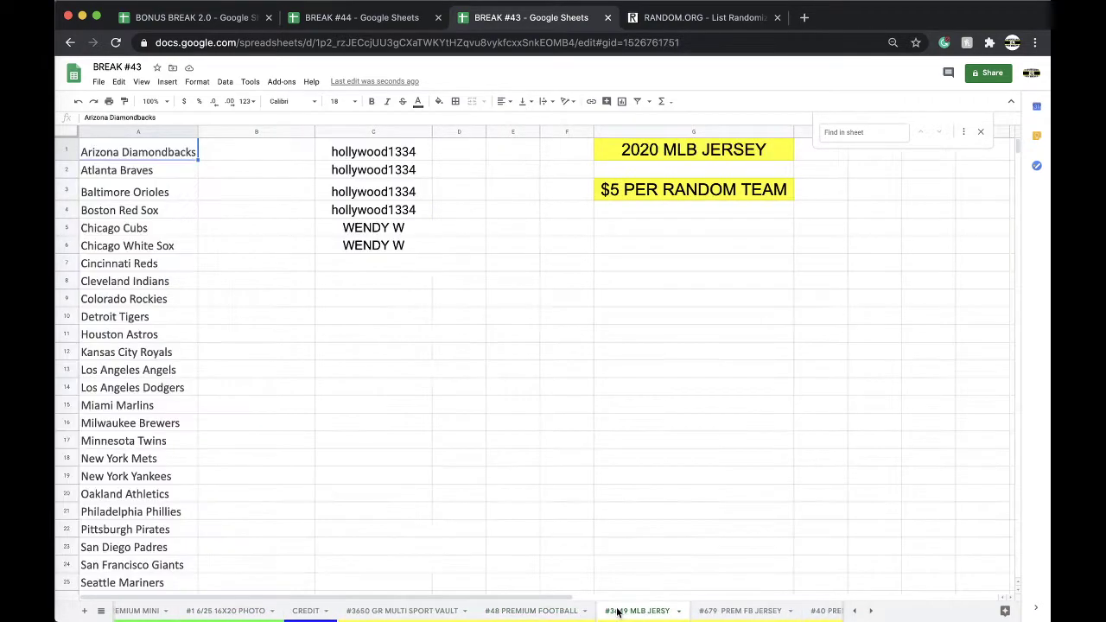